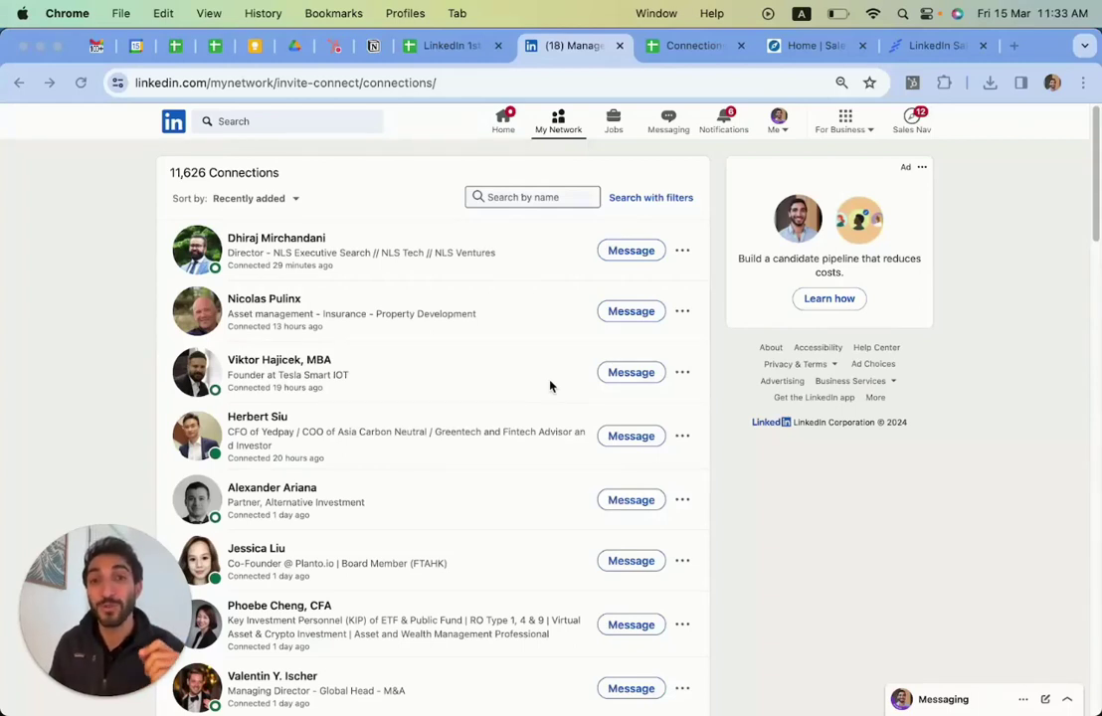
# Review the LinkedIn 1st Degree Connections sheet, scrolling right to the email columns.
pyautogui.click(453, 45)
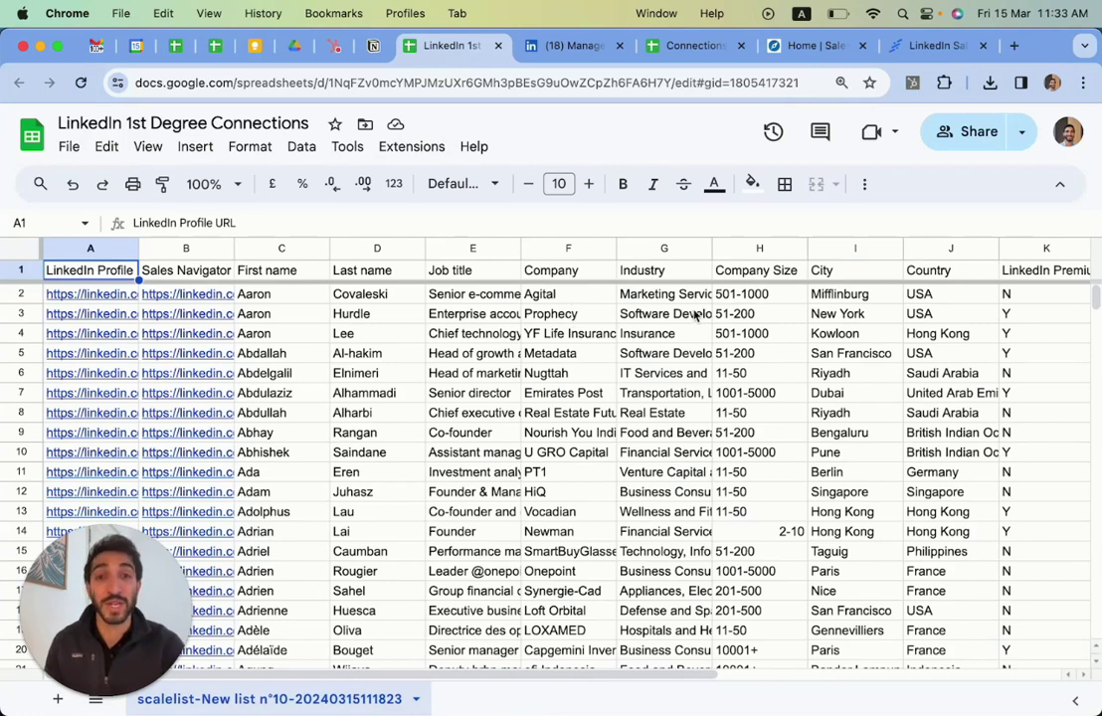
pyautogui.moveTo(594, 674); pyautogui.dragTo(796, 674)
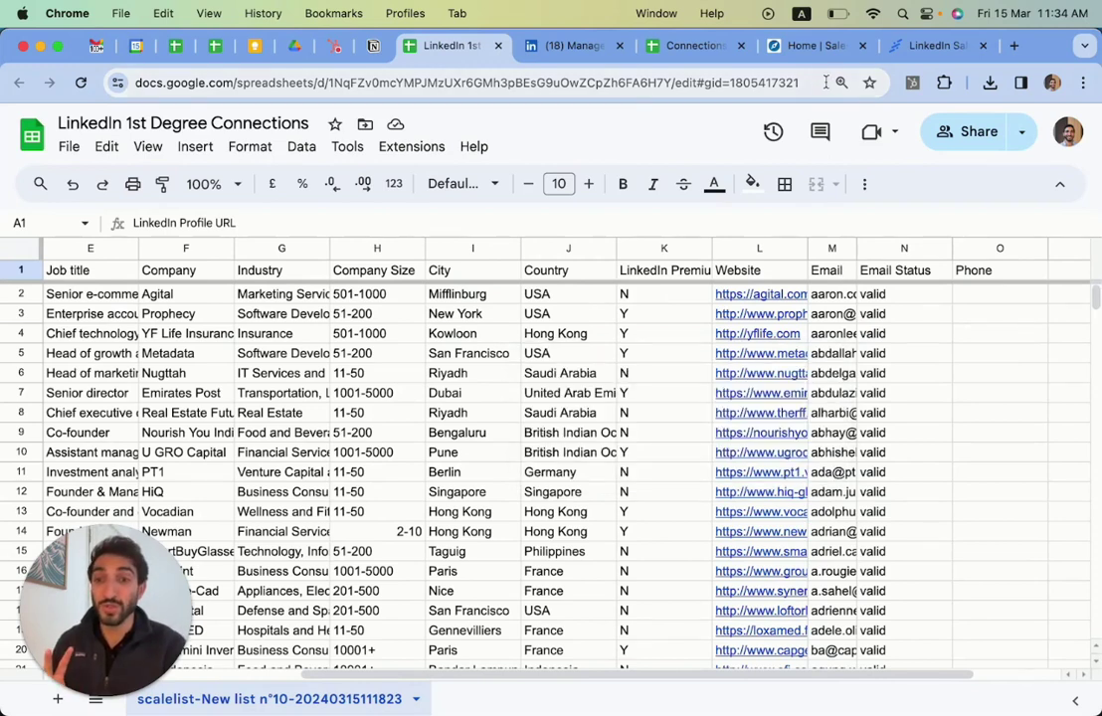
# Visit the Sales Navigator home and the Scalelist site, then return to the 11,626 connections list.
pyautogui.click(810, 47)
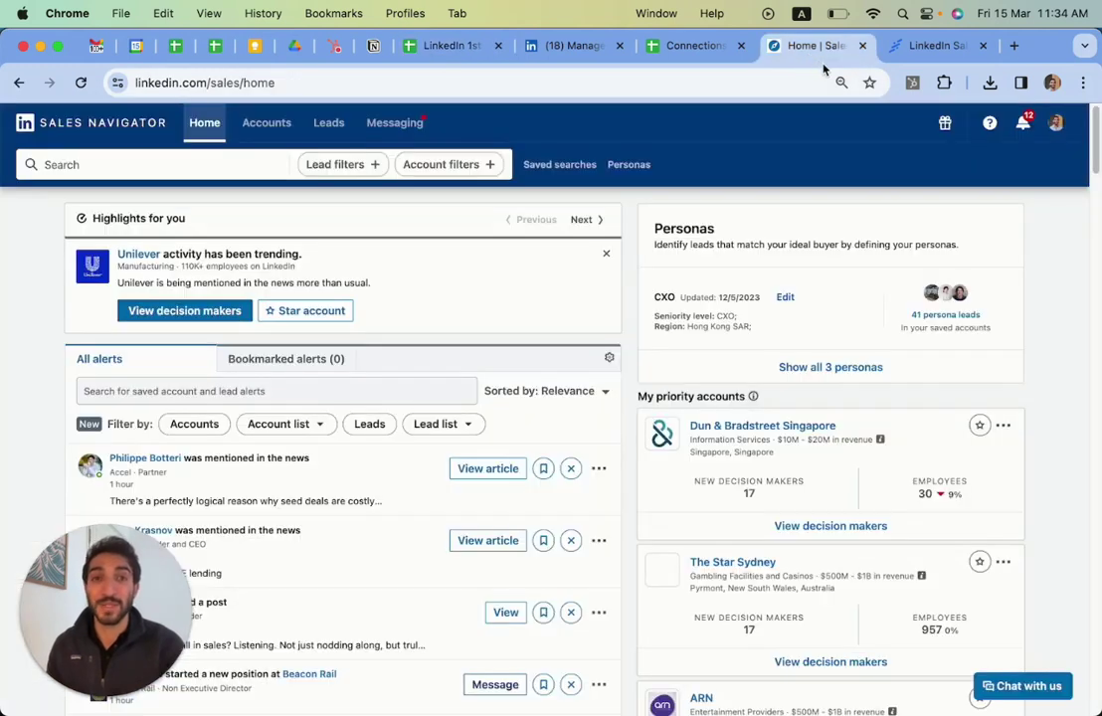
pyautogui.click(920, 52)
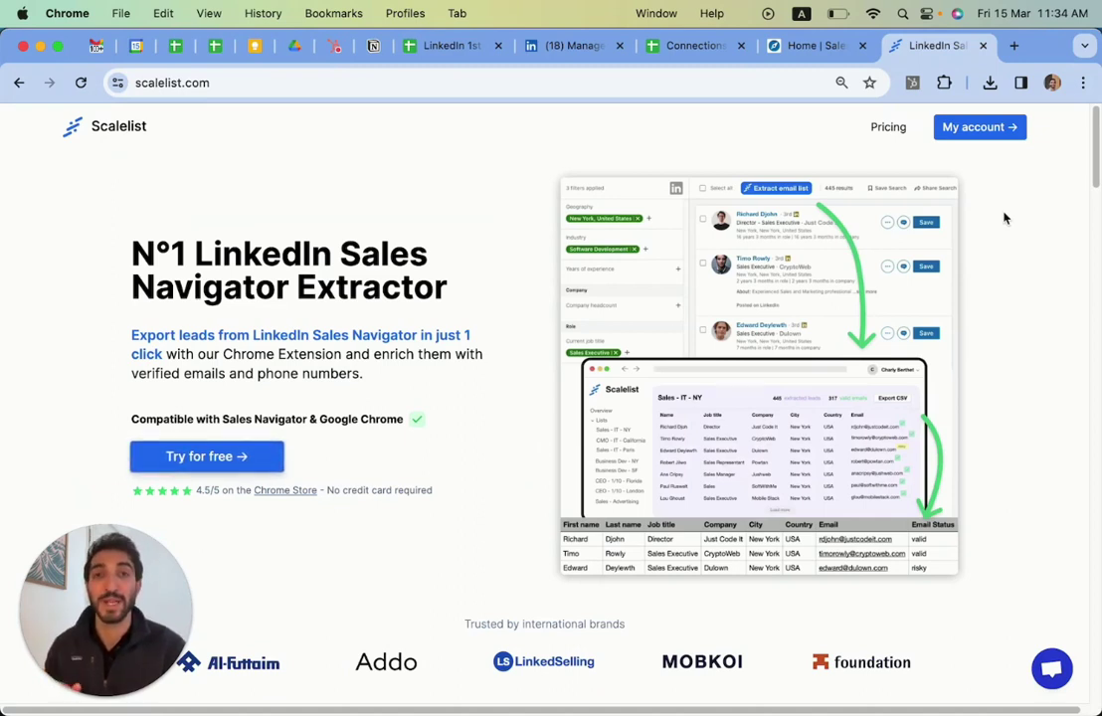
pyautogui.click(565, 50)
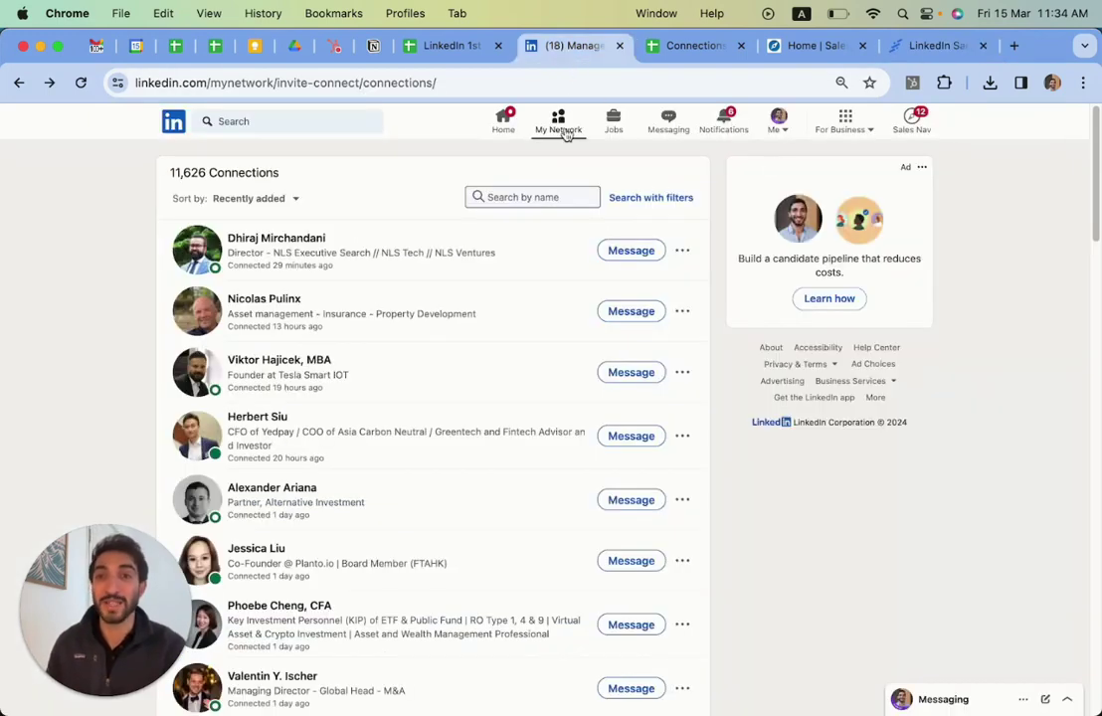
# Reach LinkedIn's 'Get a copy of your data' page via Settings & Privacy, then view the Connections spreadsheet.
pyautogui.click(778, 120)
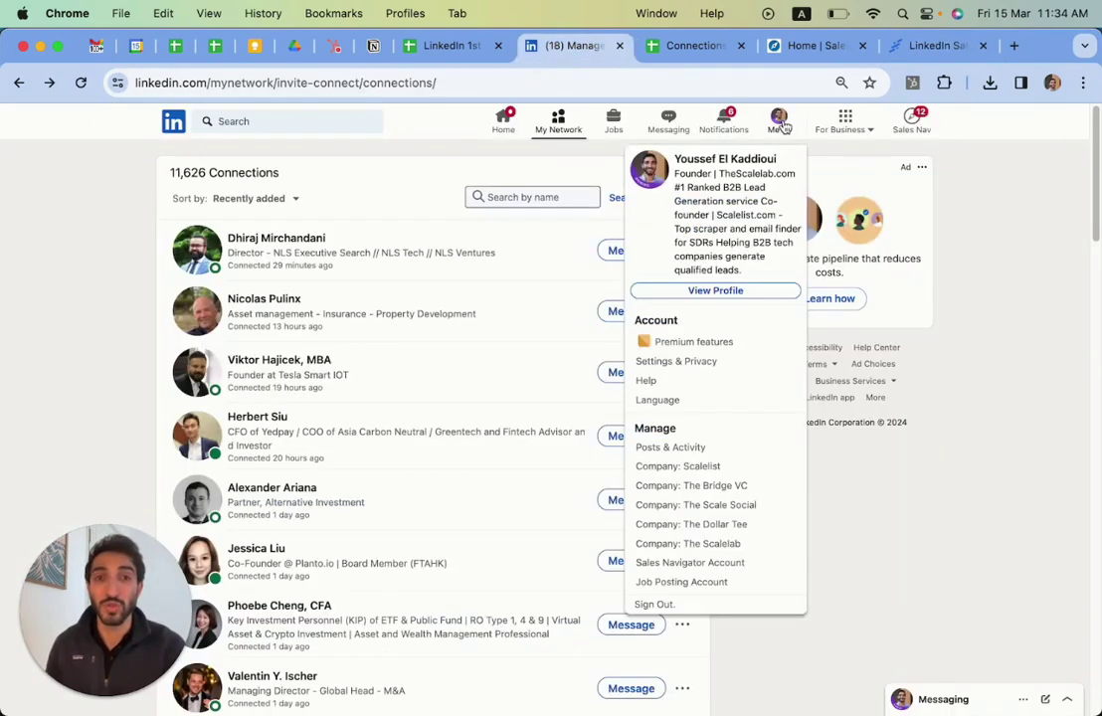
pyautogui.click(708, 363)
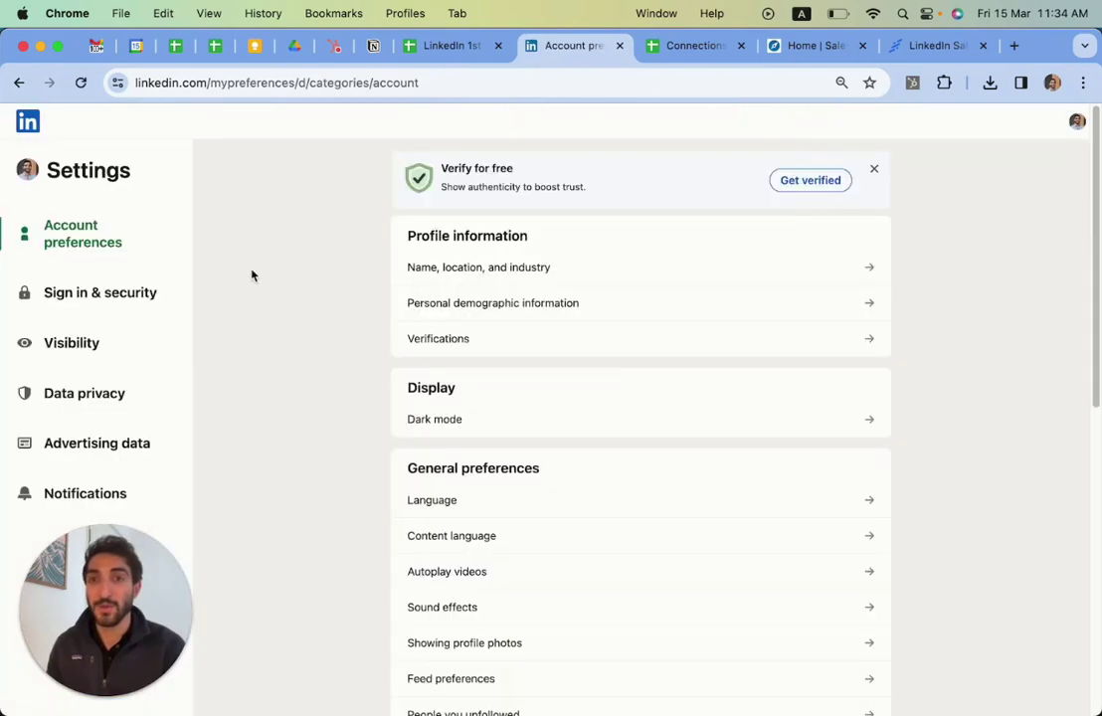
pyautogui.click(109, 400)
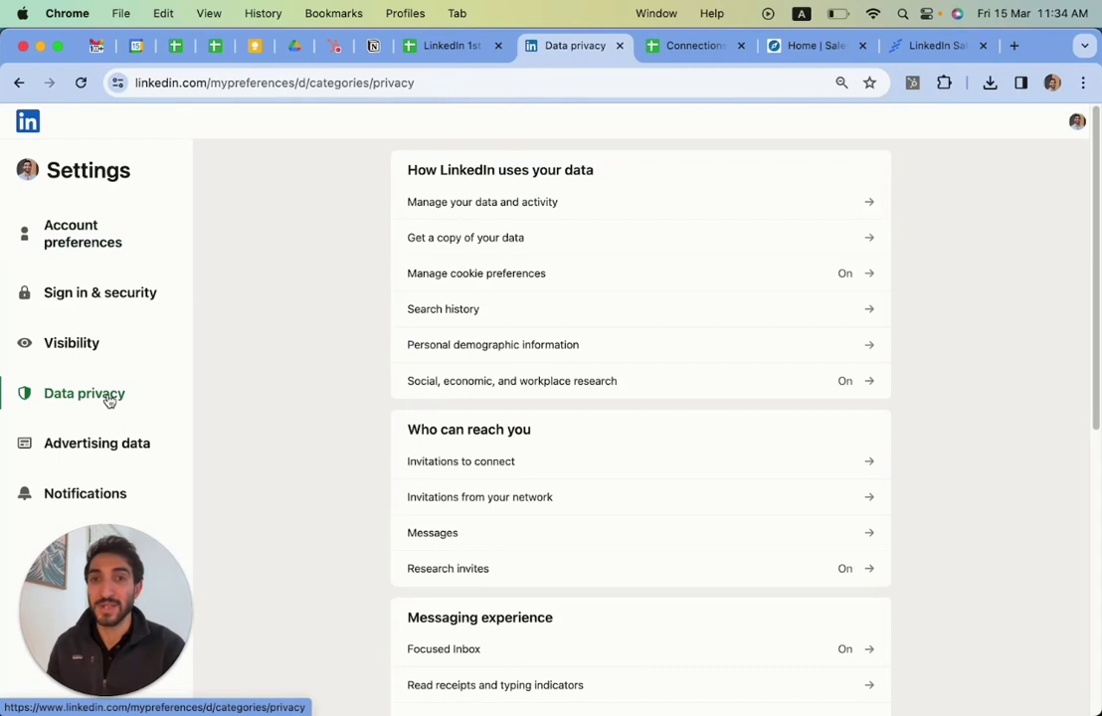
pyautogui.click(458, 244)
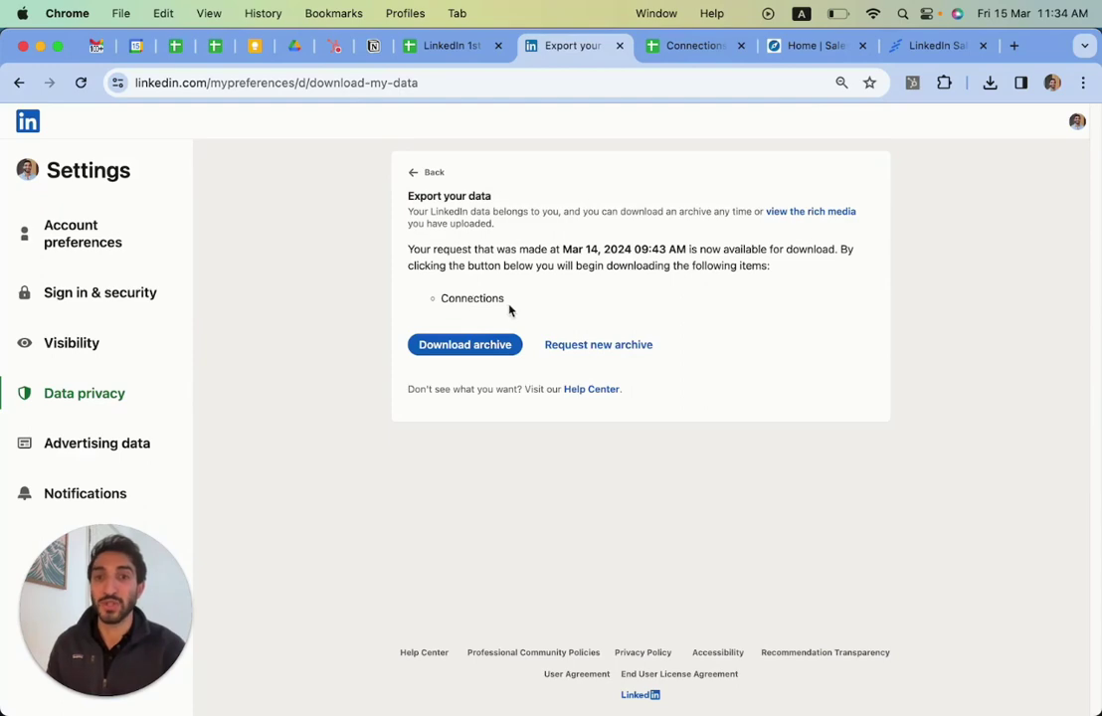
pyautogui.click(672, 46)
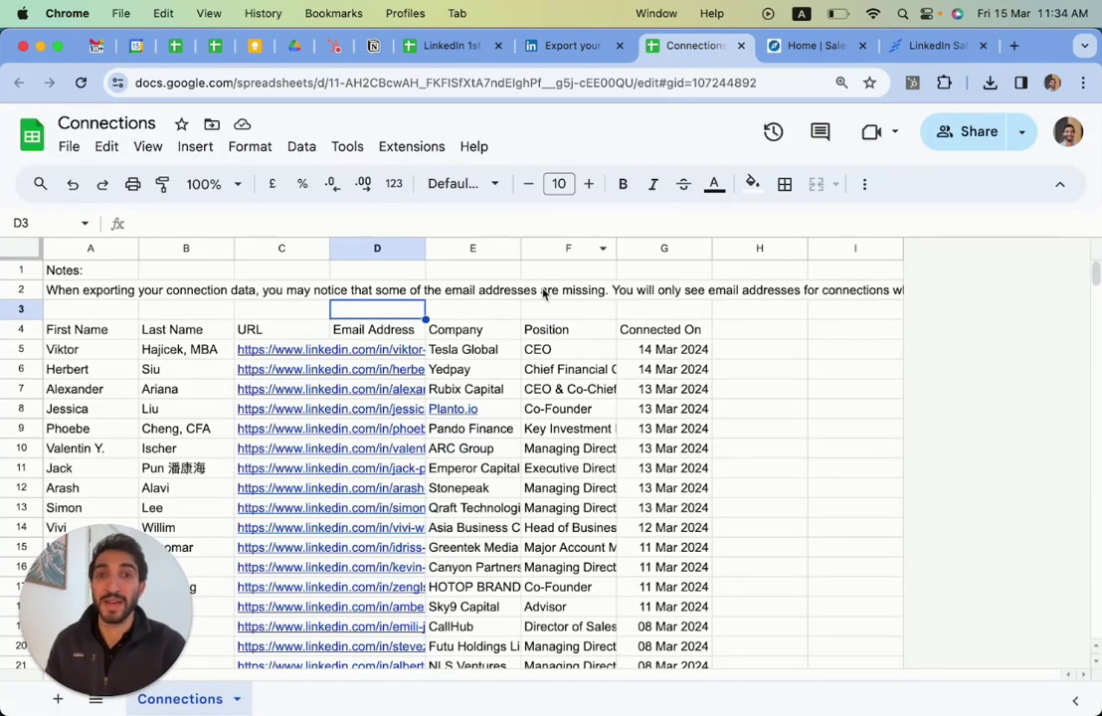
# Count the names in column B and the email addresses in column D: 11,432 names, 311 emails.
pyautogui.click(491, 333)
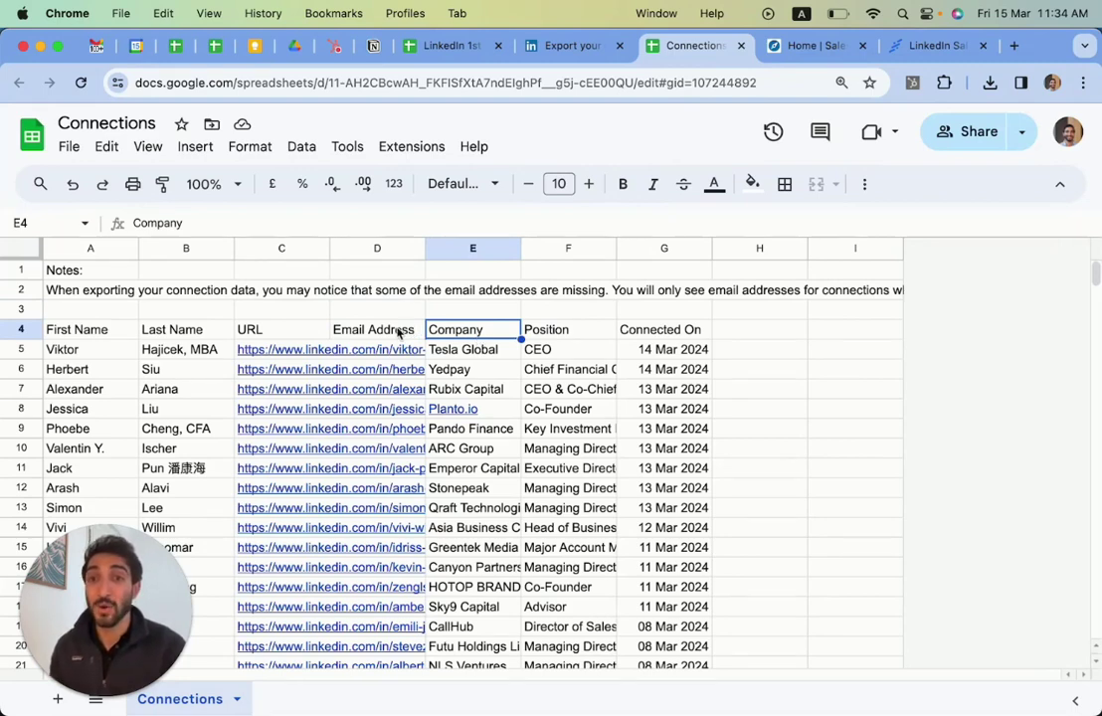
pyautogui.moveTo(377, 247)
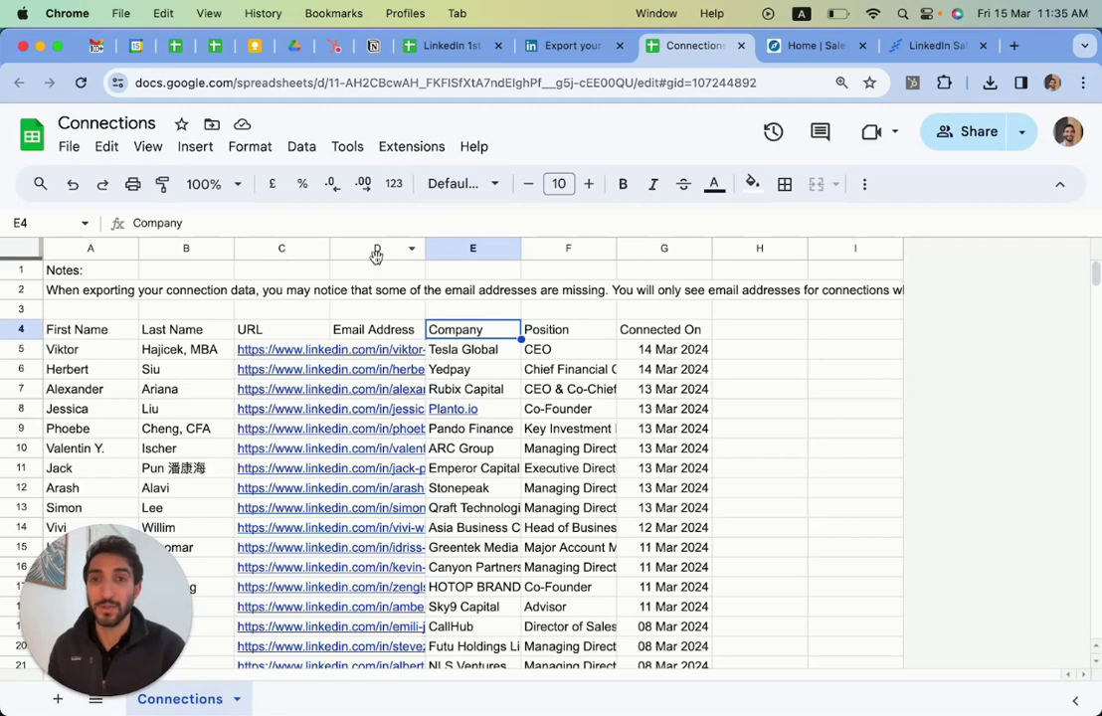
pyautogui.click(185, 247)
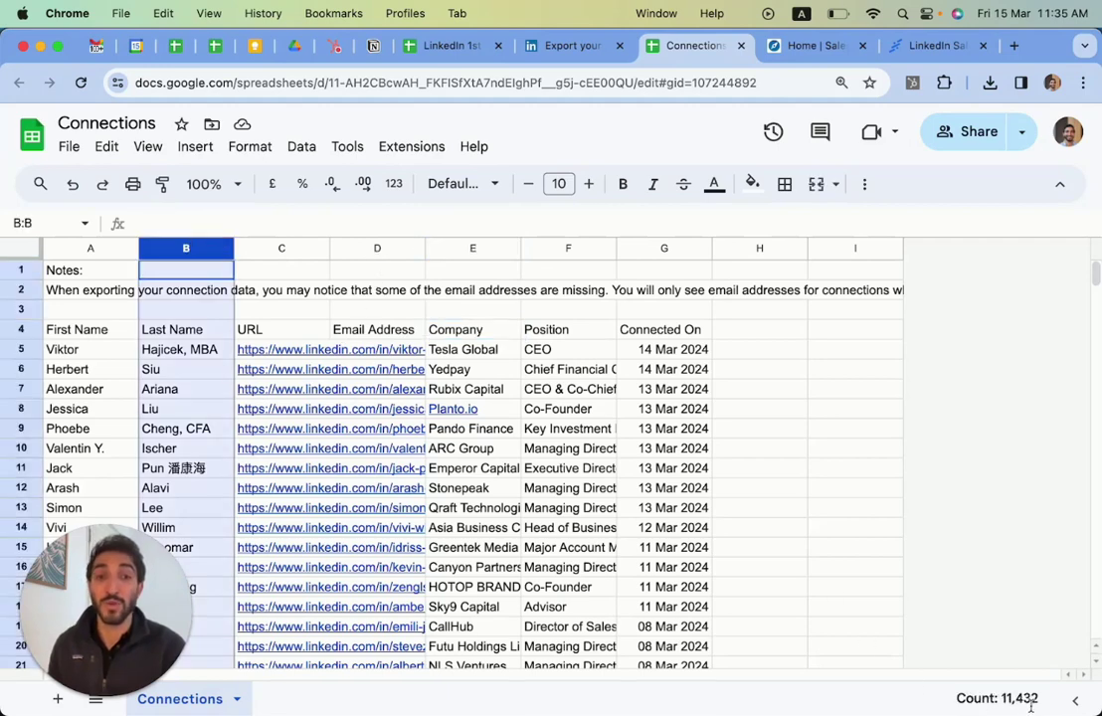
pyautogui.click(214, 331)
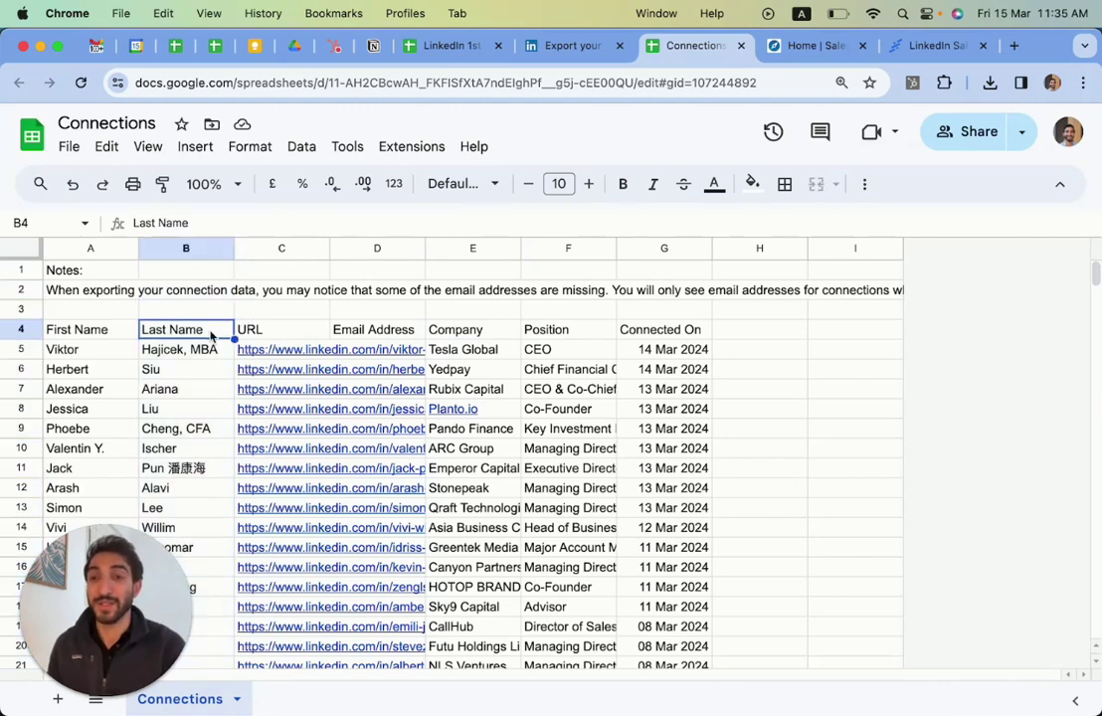
pyautogui.click(383, 331)
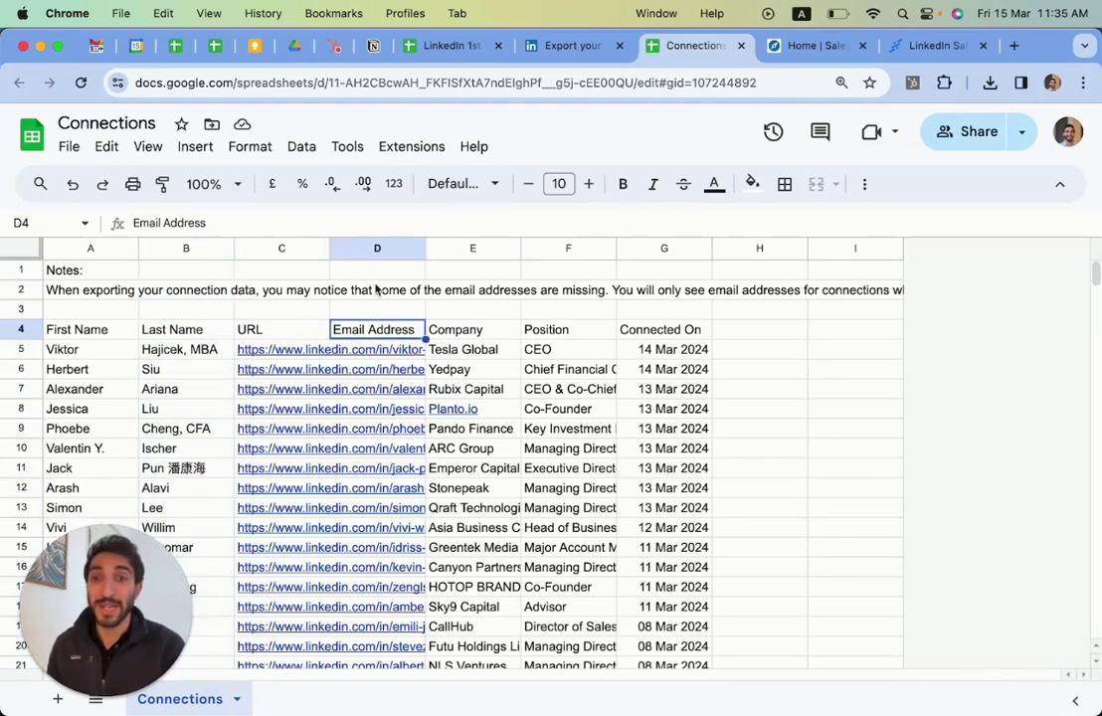
pyautogui.click(375, 249)
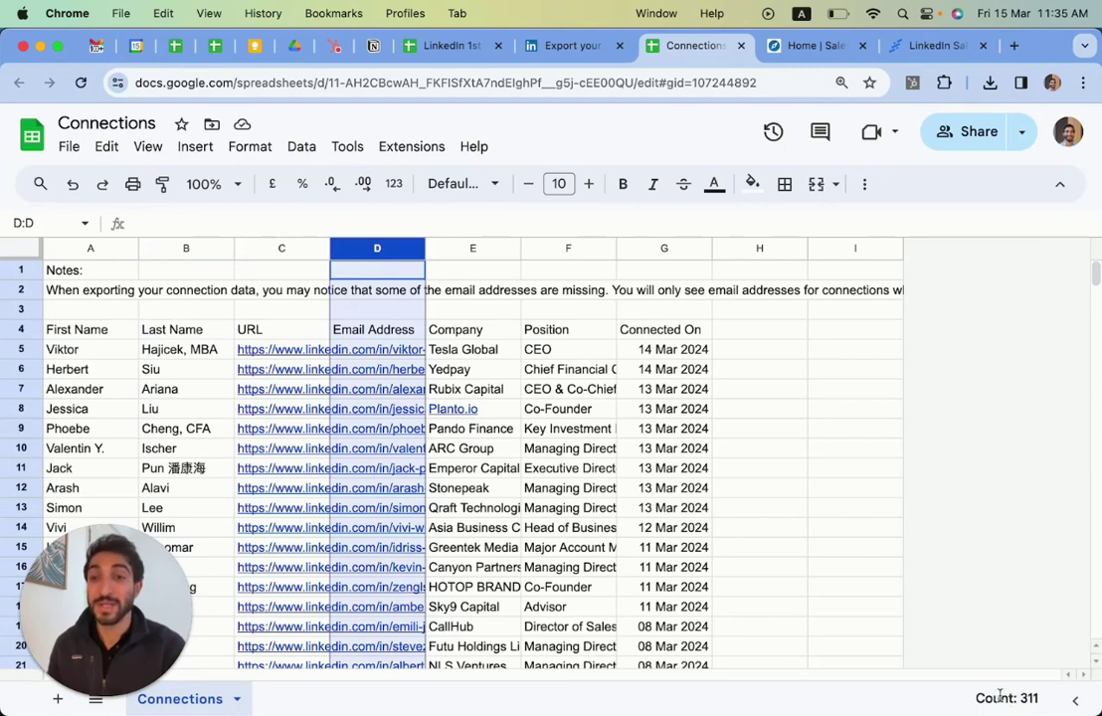
# Jump through the mostly empty Email Address column, then return to the LinkedIn 1st Degree Connections sheet.
pyautogui.click(389, 335)
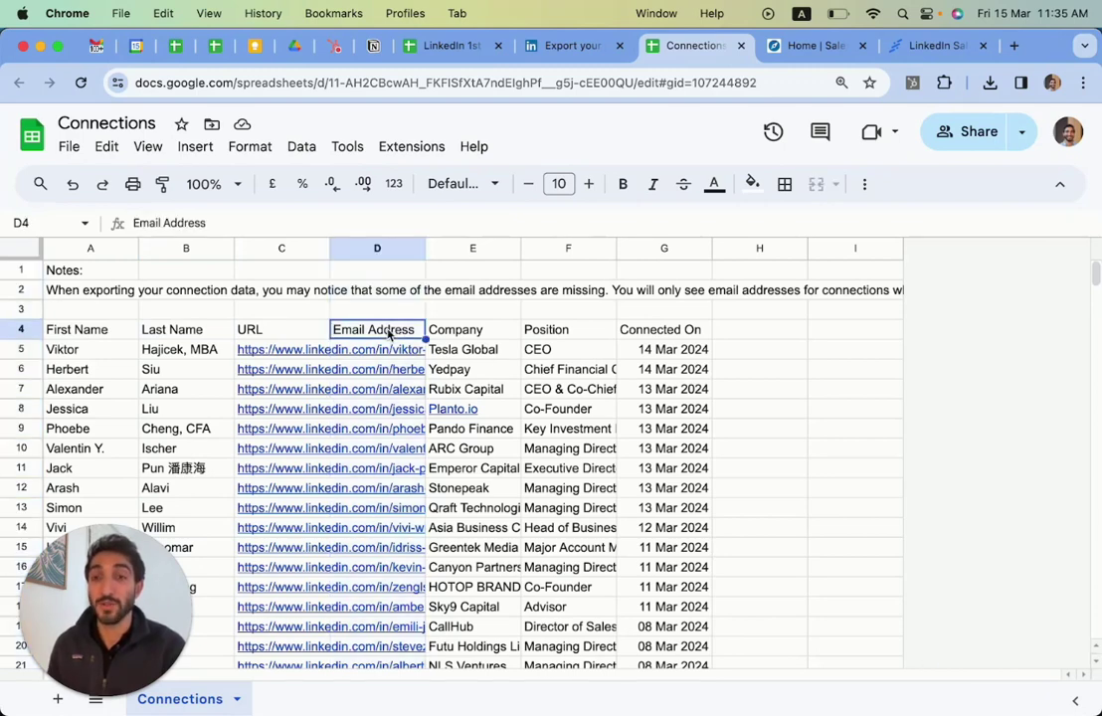
pyautogui.press('super+Down')
pyautogui.press('super+Down')
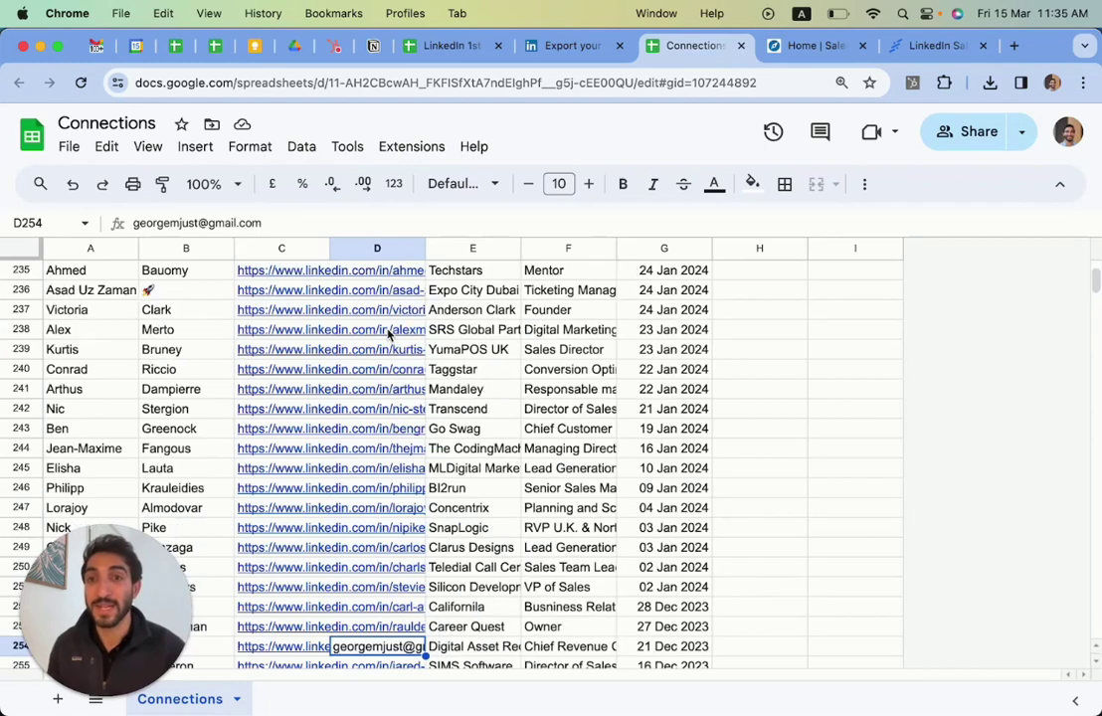
pyautogui.press('super+Down')
pyautogui.press('super+Down')
pyautogui.press('super+Down')
pyautogui.press('super+Down')
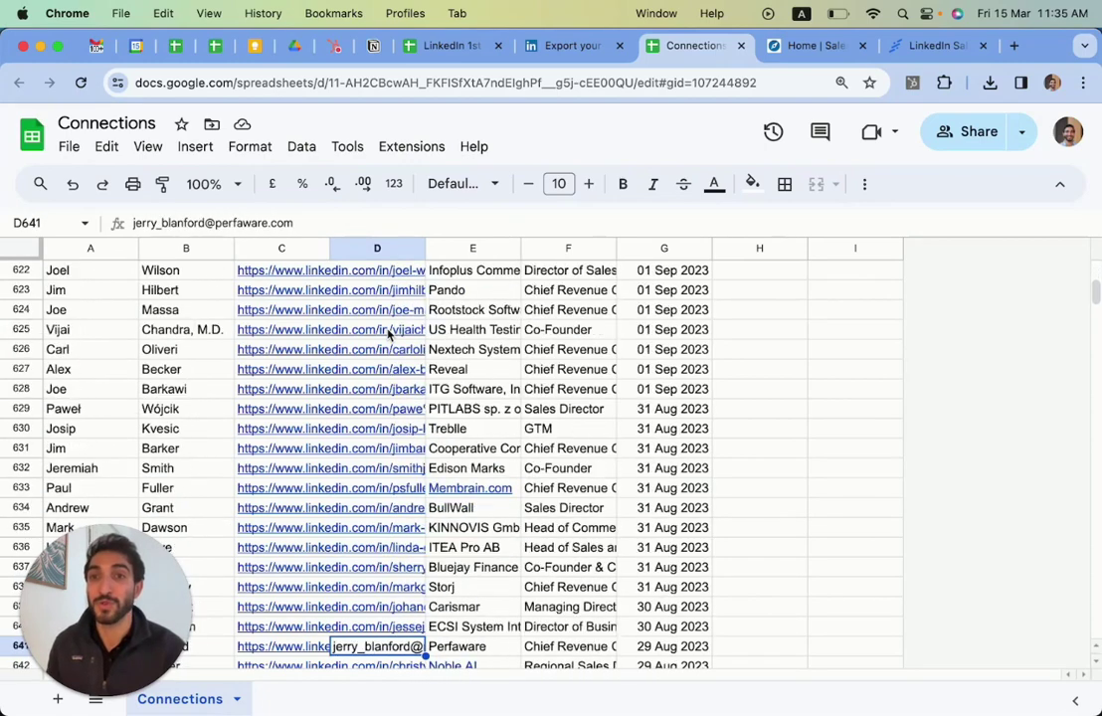
pyautogui.press('super+Down')
pyautogui.press('super+Down')
pyautogui.press('super+Up')
pyautogui.click(398, 310)
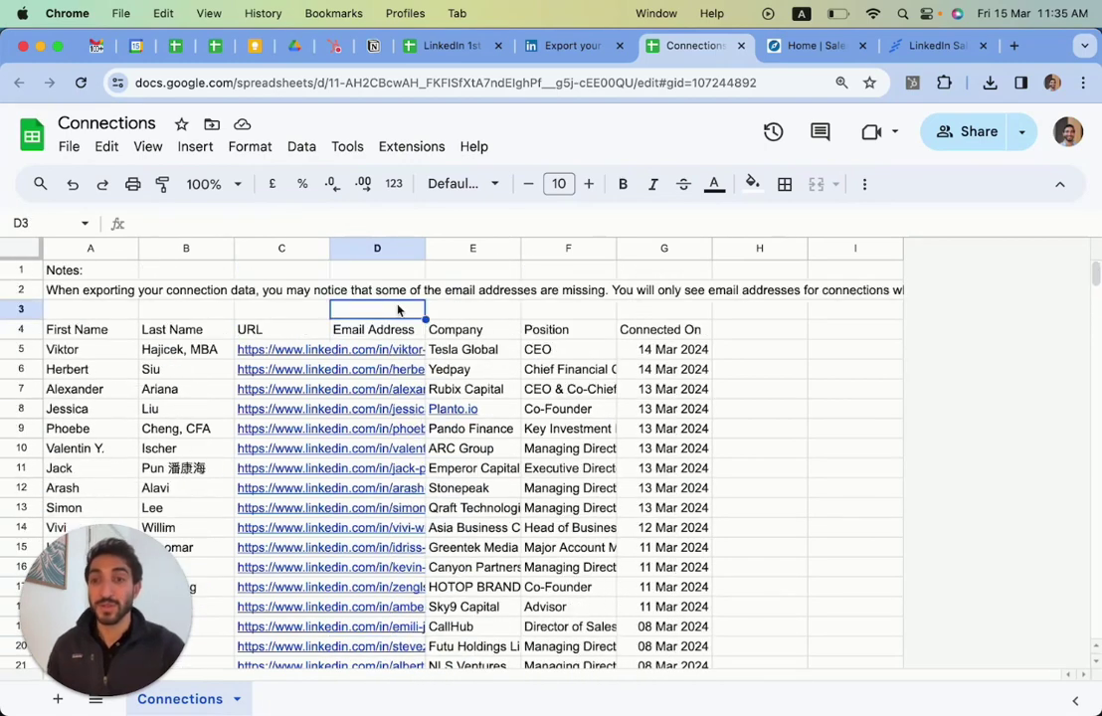
pyautogui.click(470, 51)
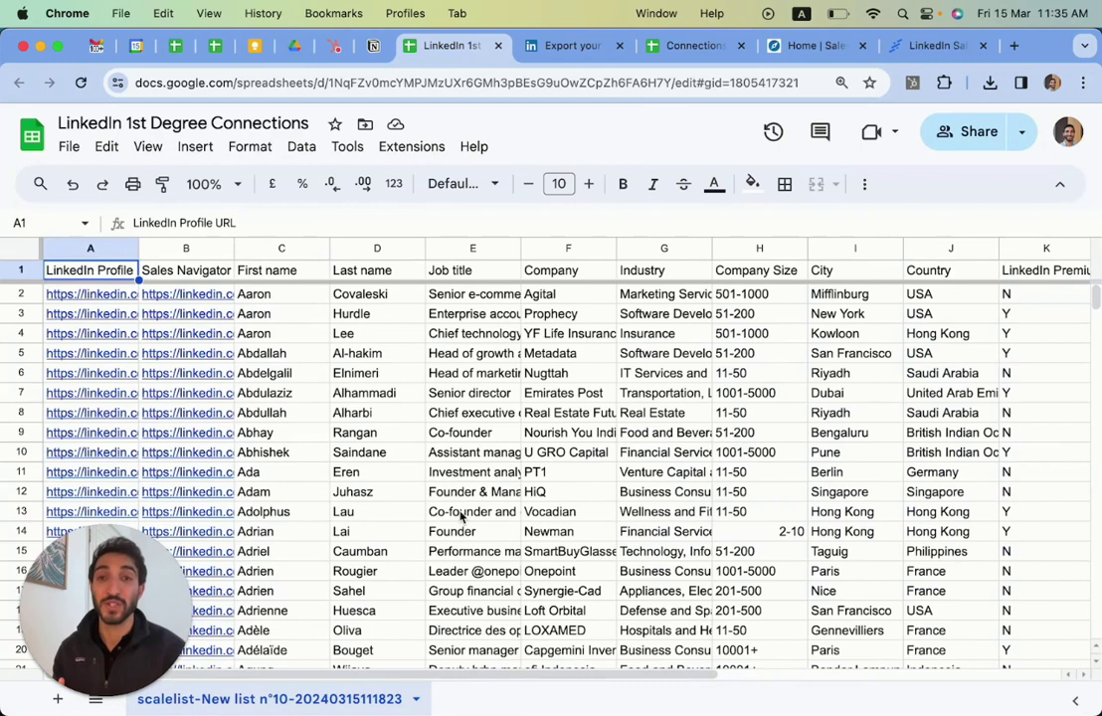
# Filter the Sales Navigator lead search to 1st degree connections under Best path in.
pyautogui.click(792, 55)
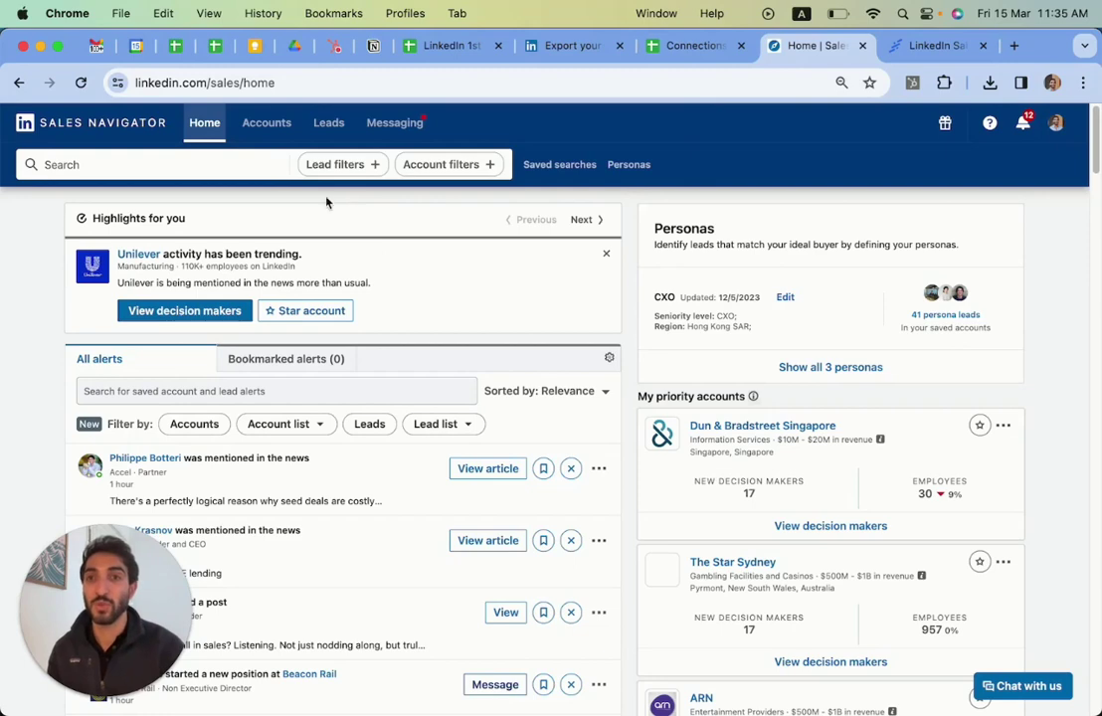
pyautogui.click(338, 165)
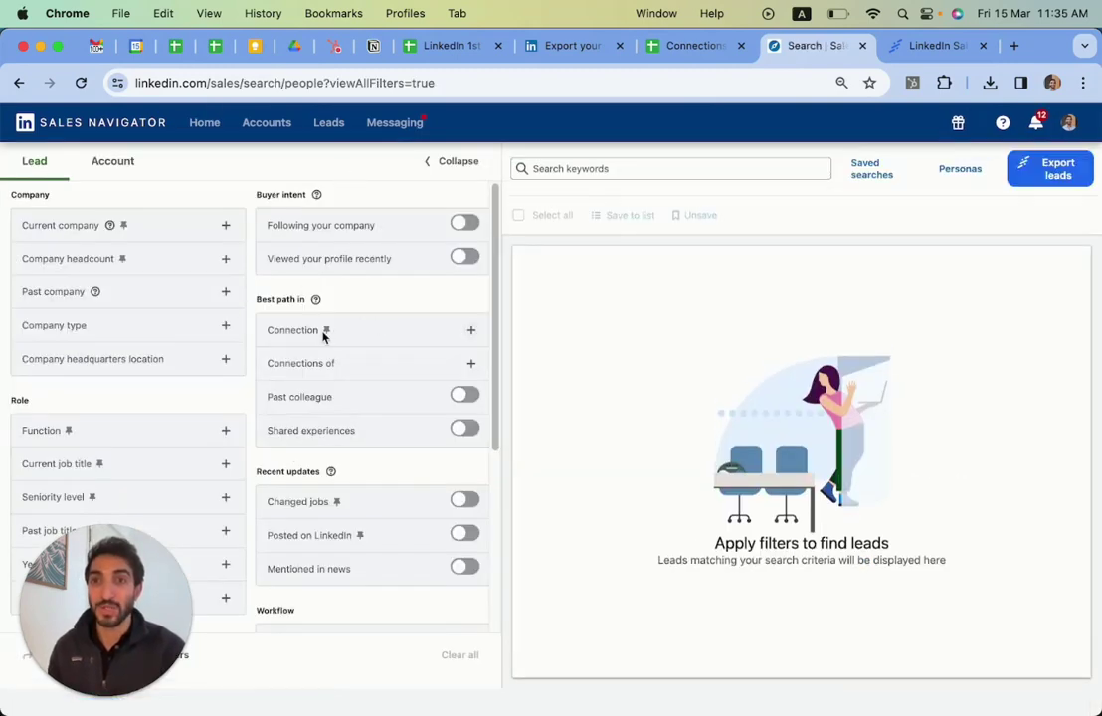
pyautogui.click(294, 332)
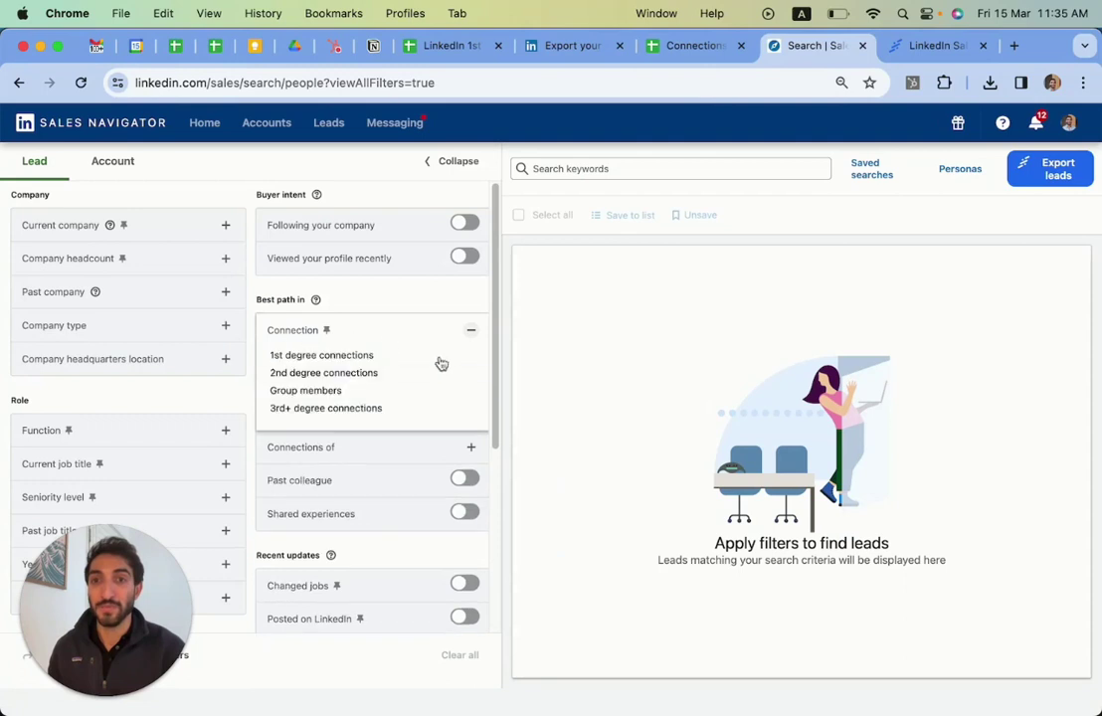
pyautogui.click(301, 356)
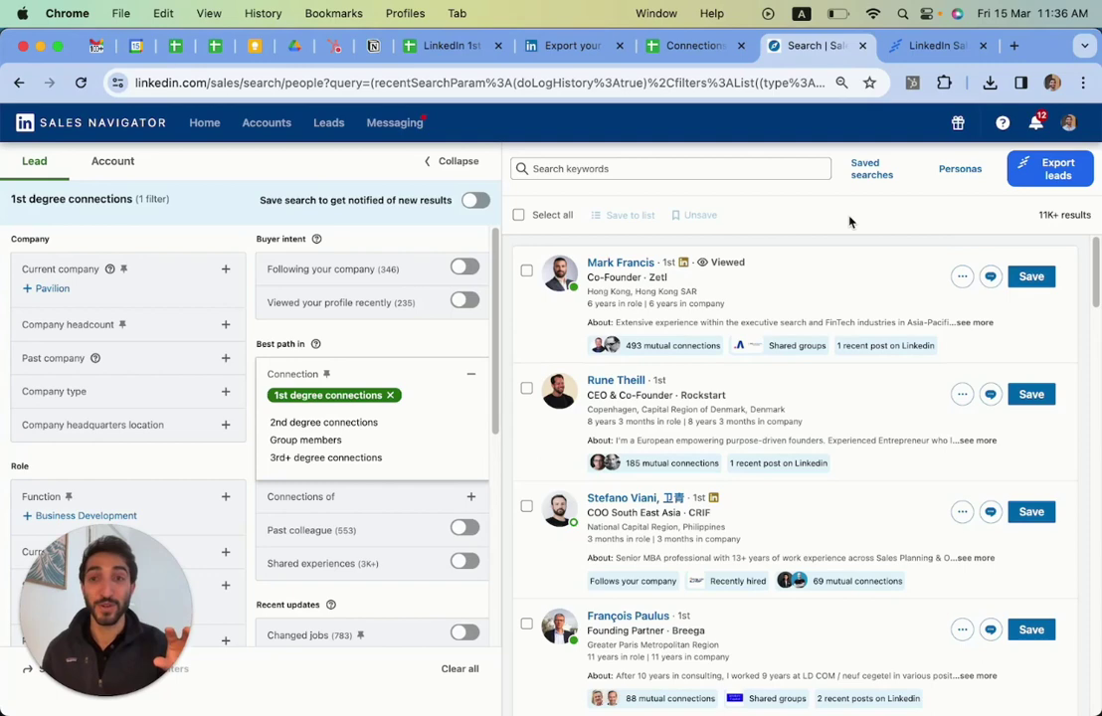
pyautogui.scroll(-5, 855, 278)
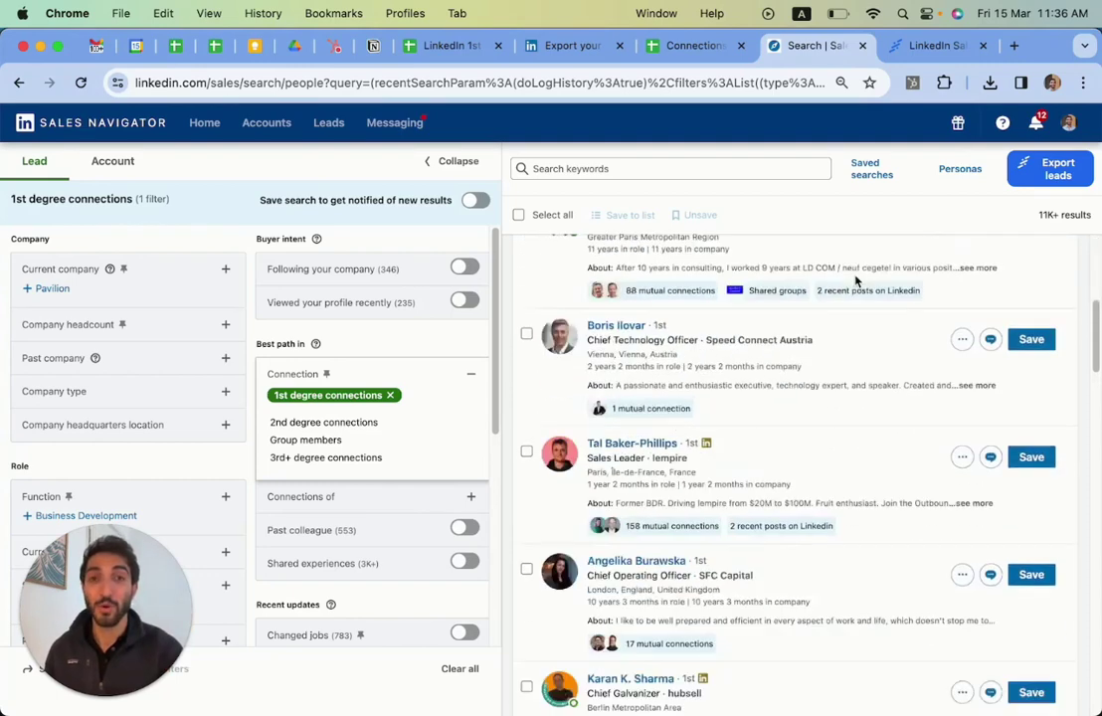
pyautogui.scroll(5, 695, 258)
pyautogui.click(519, 216)
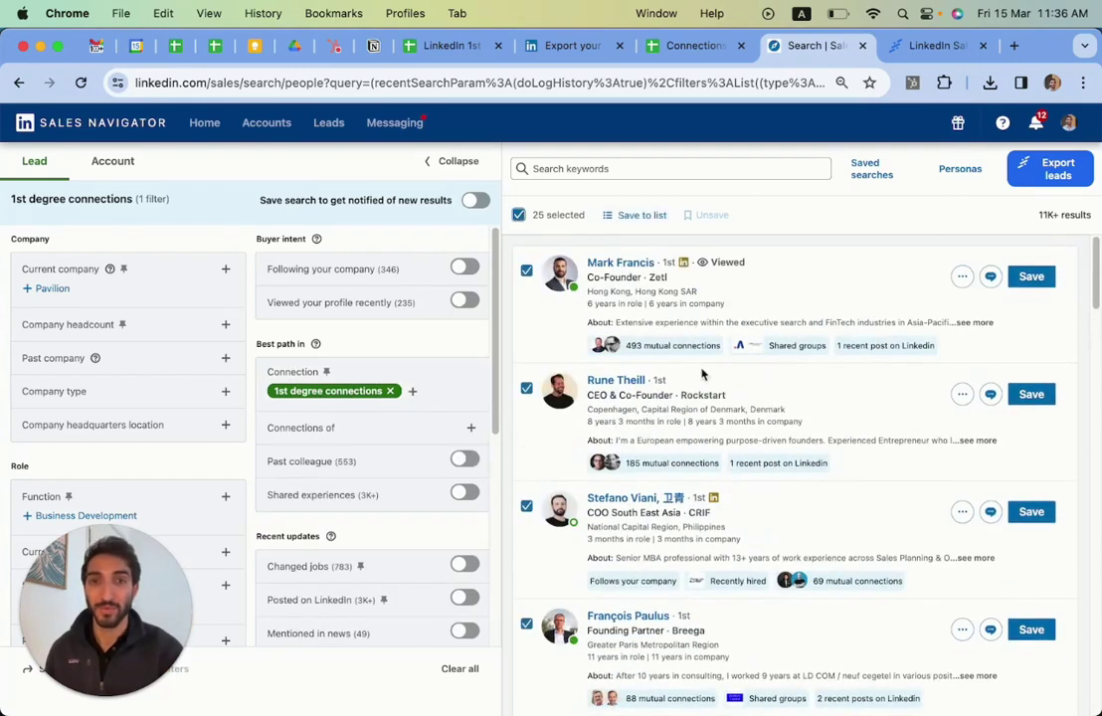
pyautogui.scroll(-5, 772, 400)
pyautogui.scroll(-15, 773, 401)
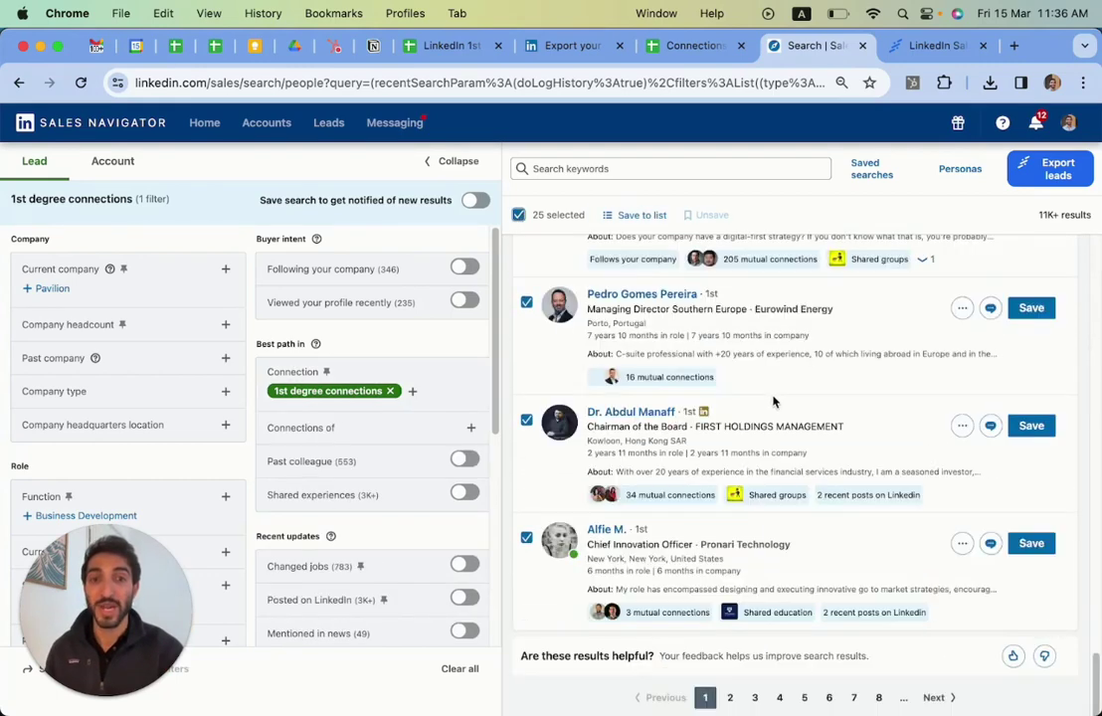
pyautogui.click(925, 696)
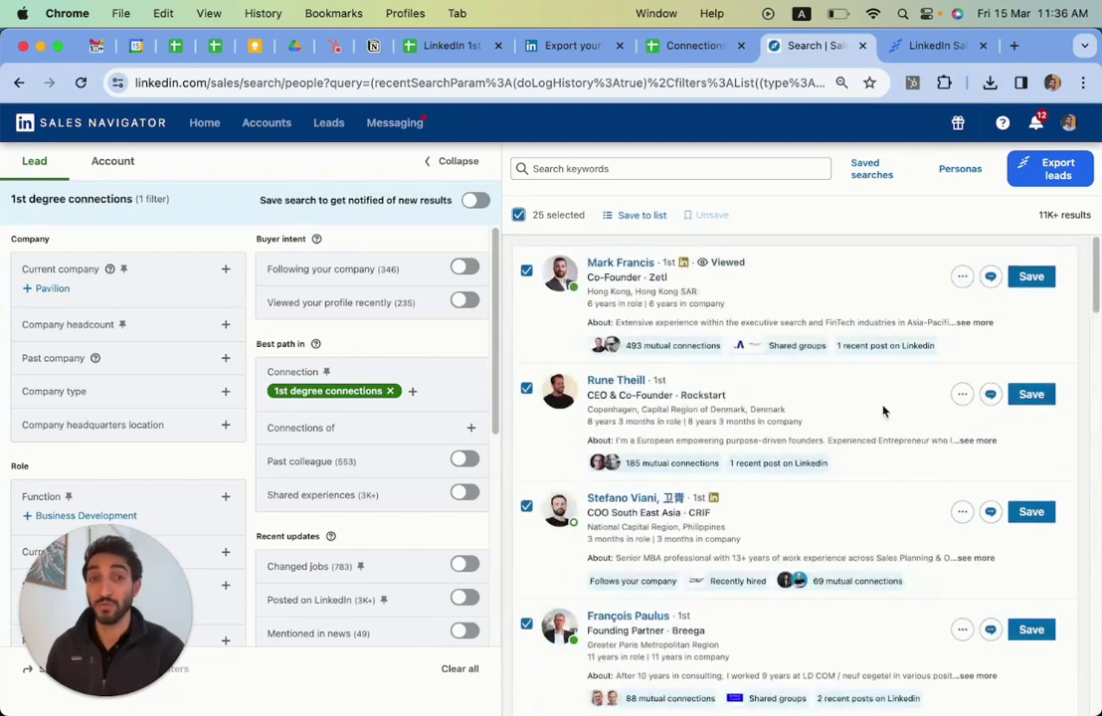
pyautogui.moveTo(1040, 214); pyautogui.dragTo(1078, 217)
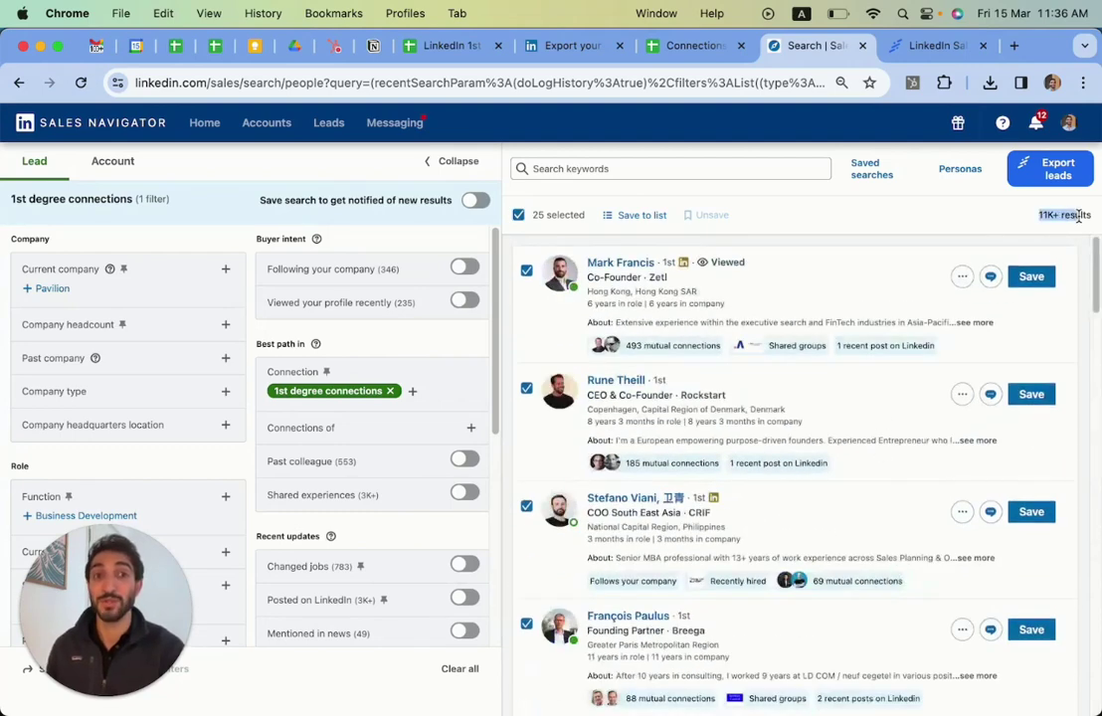
pyautogui.click(947, 231)
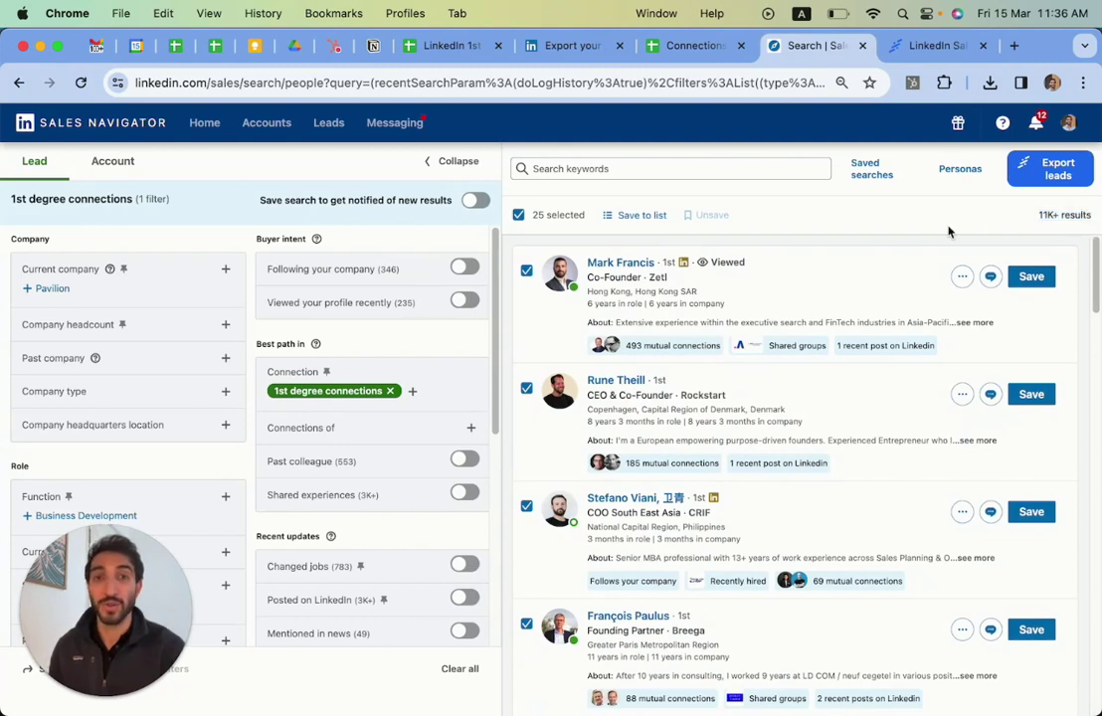
pyautogui.click(518, 215)
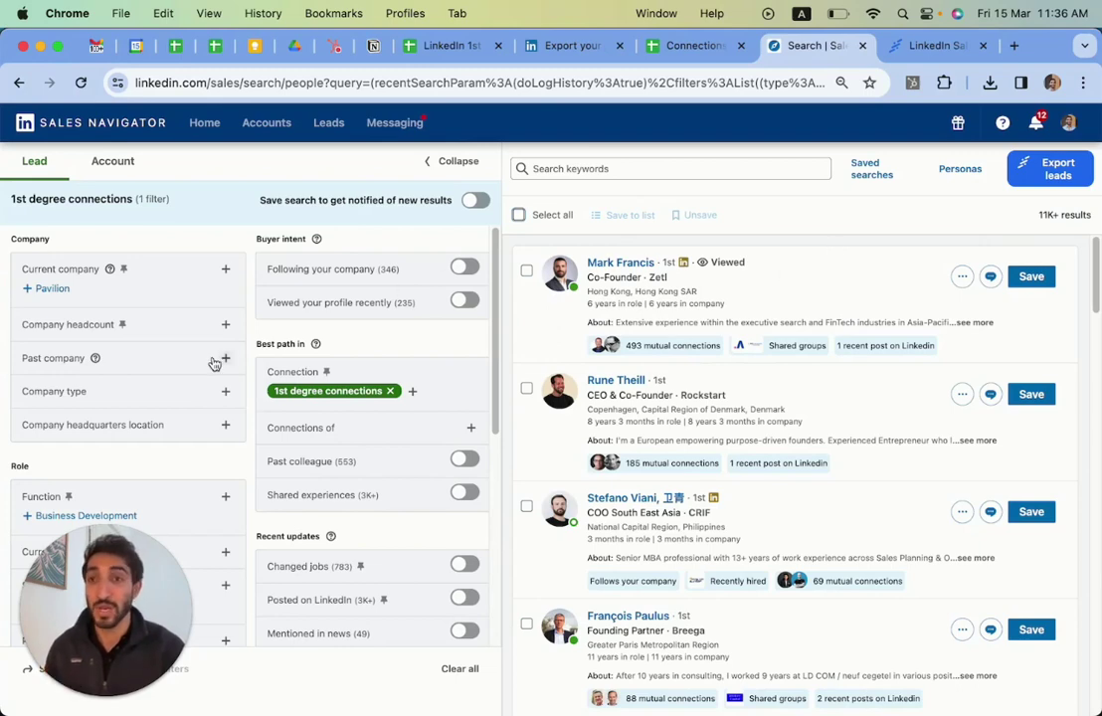
# Set the Years in current company filter to 1 to 2 years, narrowing leads to 3K+.
pyautogui.scroll(-3, 216, 364)
pyautogui.scroll(-2, 227, 364)
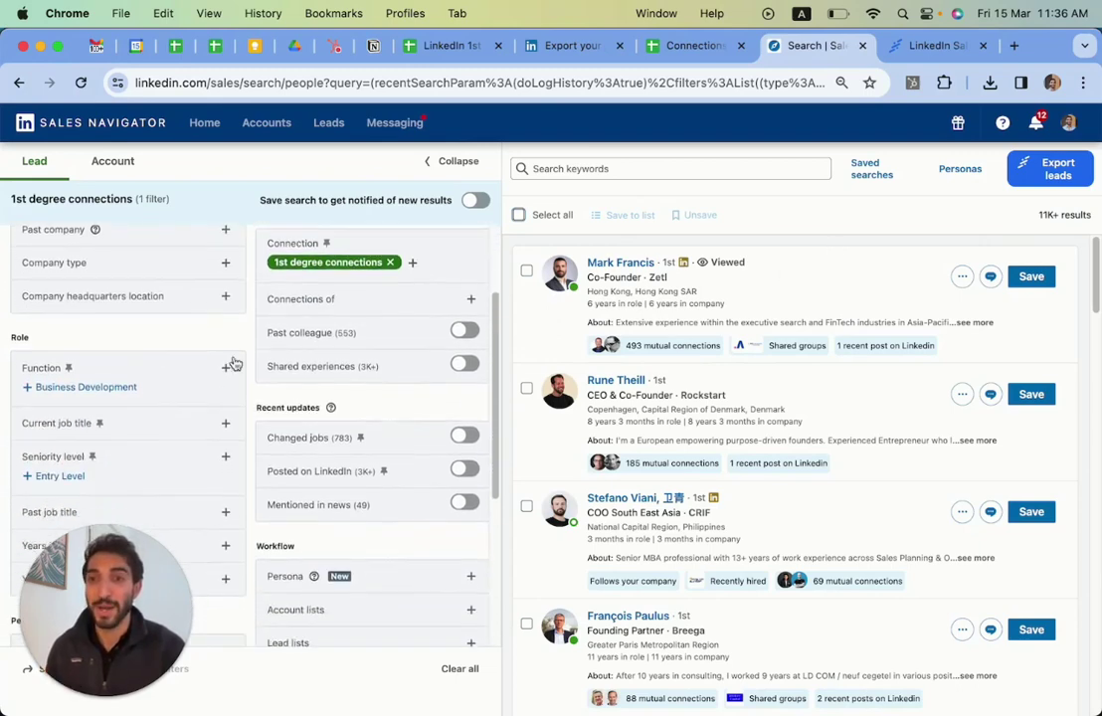
pyautogui.scroll(-3, 231, 363)
pyautogui.scroll(-1, 229, 364)
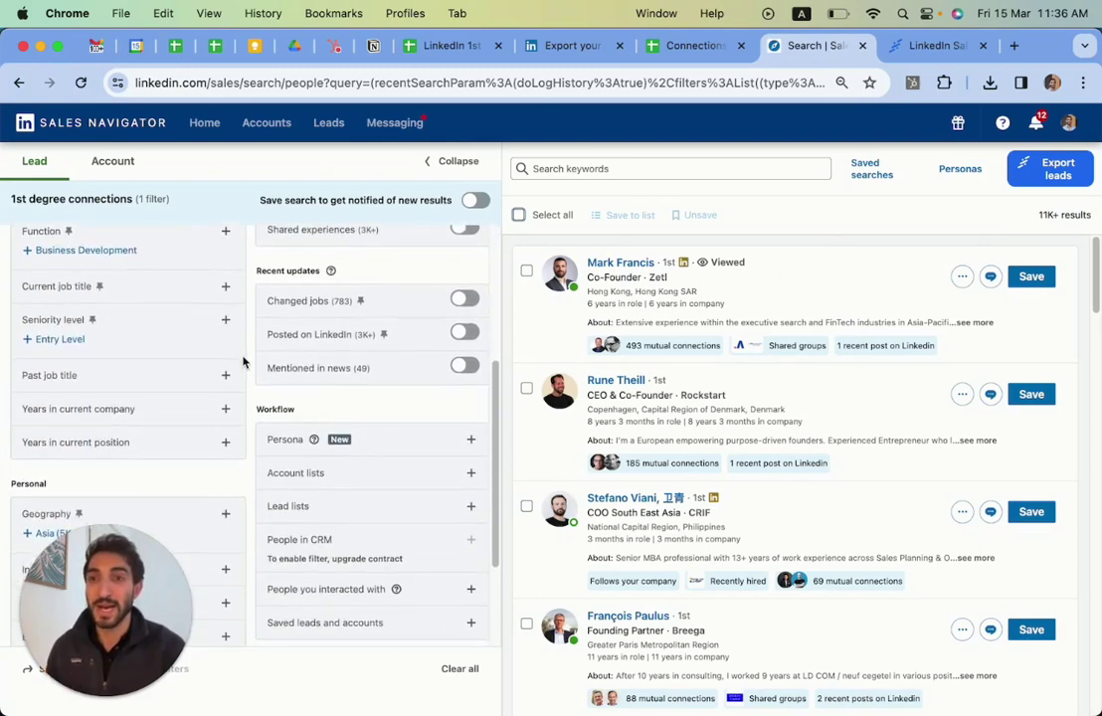
pyautogui.click(78, 409)
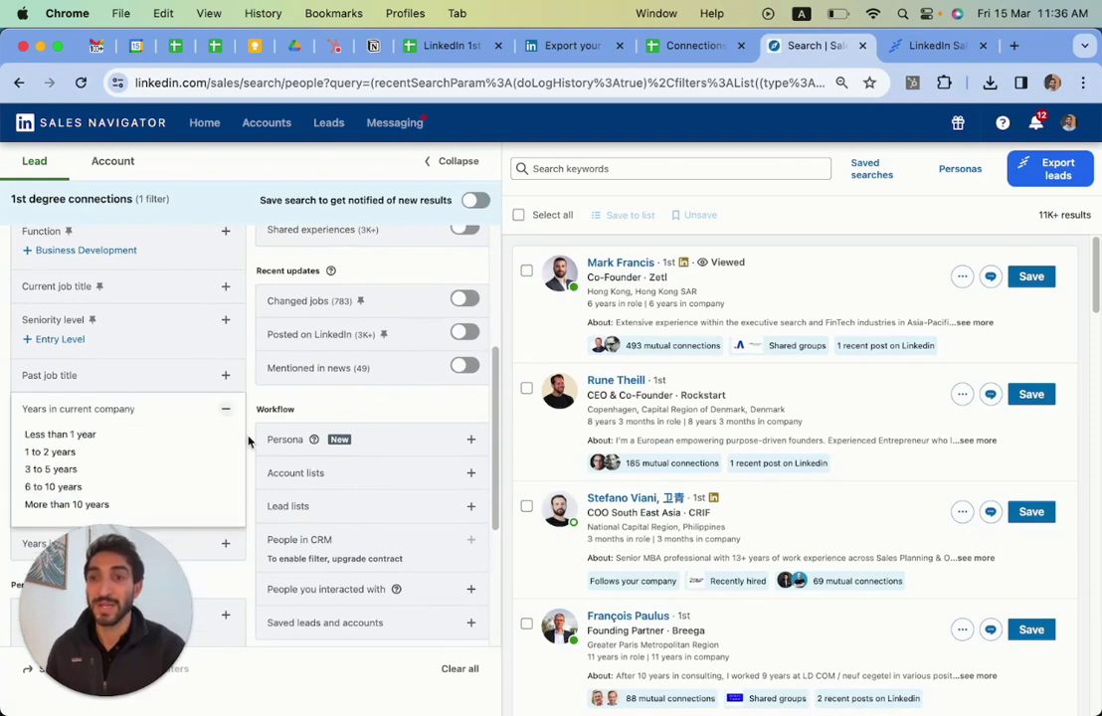
pyautogui.click(61, 436)
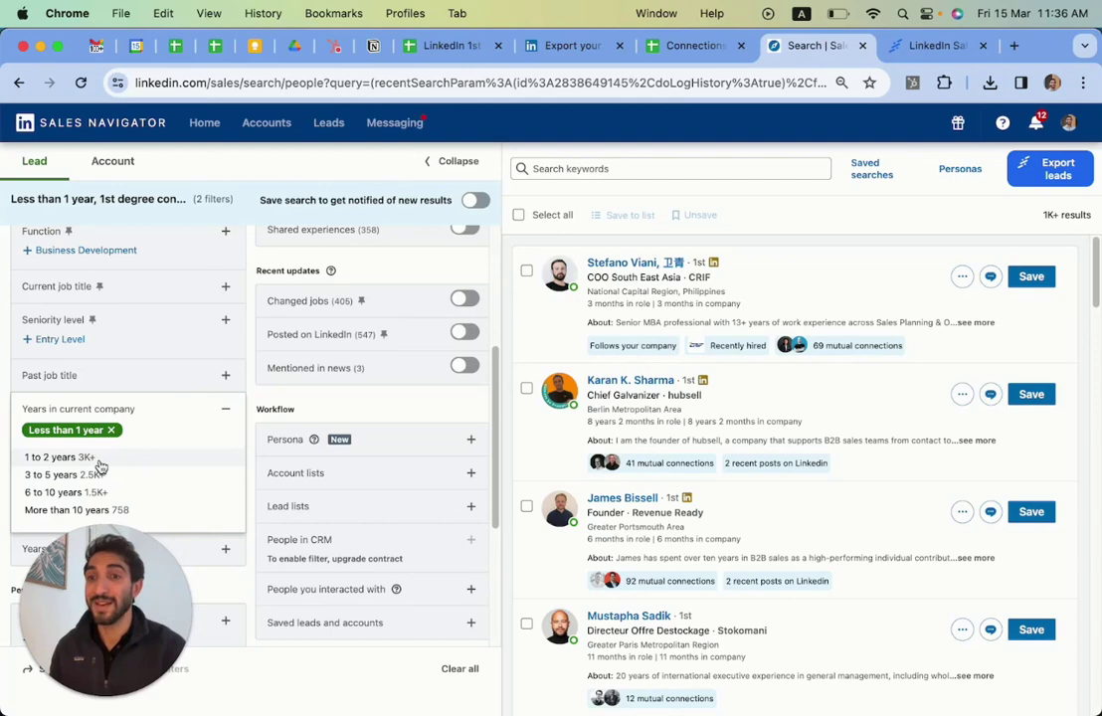
pyautogui.click(86, 459)
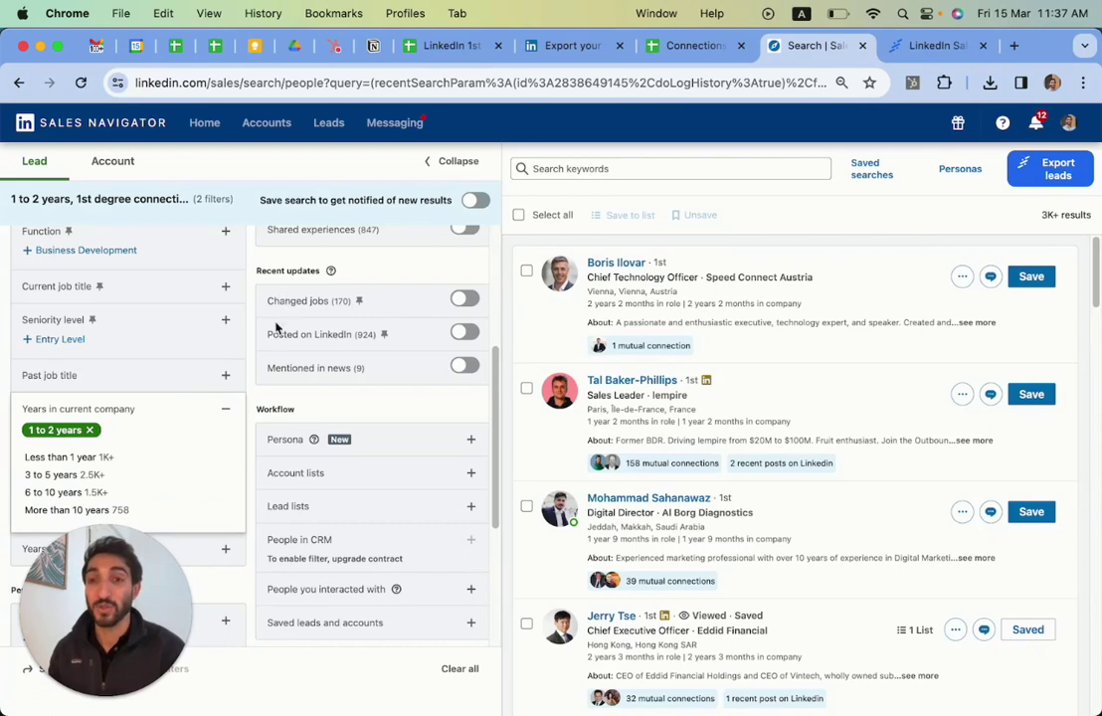
# Search 'europe' in the Geography filter and include Europe, trimming leads to 1K+.
pyautogui.scroll(-5, 256, 337)
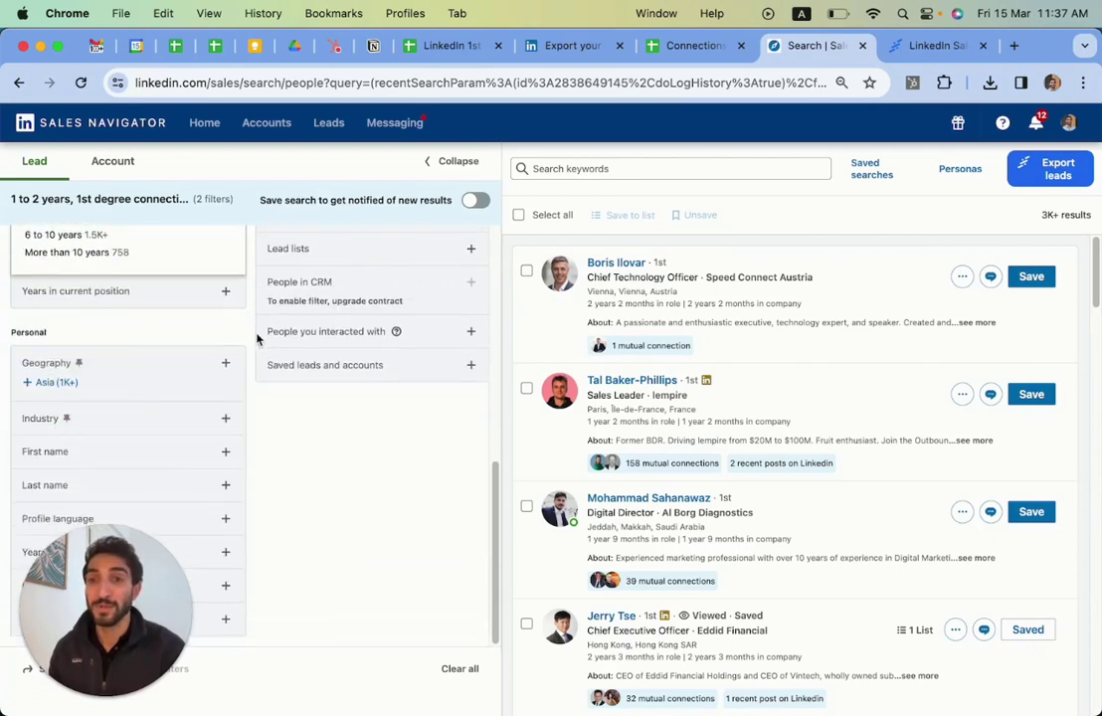
pyautogui.click(102, 370)
pyautogui.write('europe')
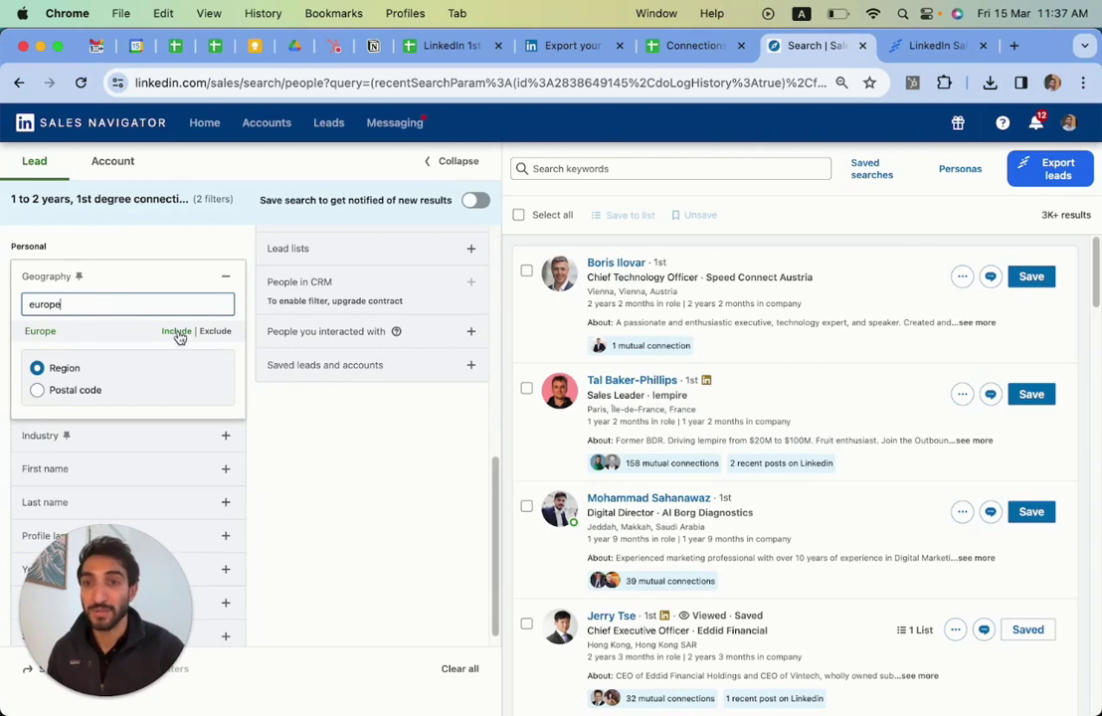
pyautogui.click(175, 332)
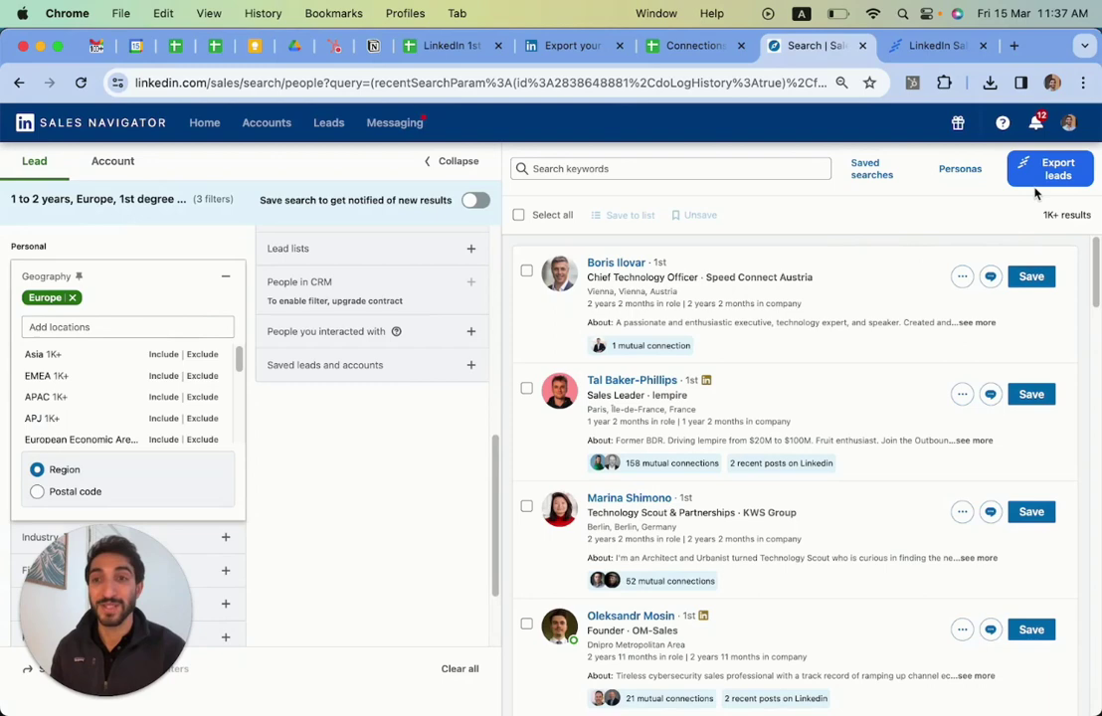
pyautogui.moveTo(45, 297)
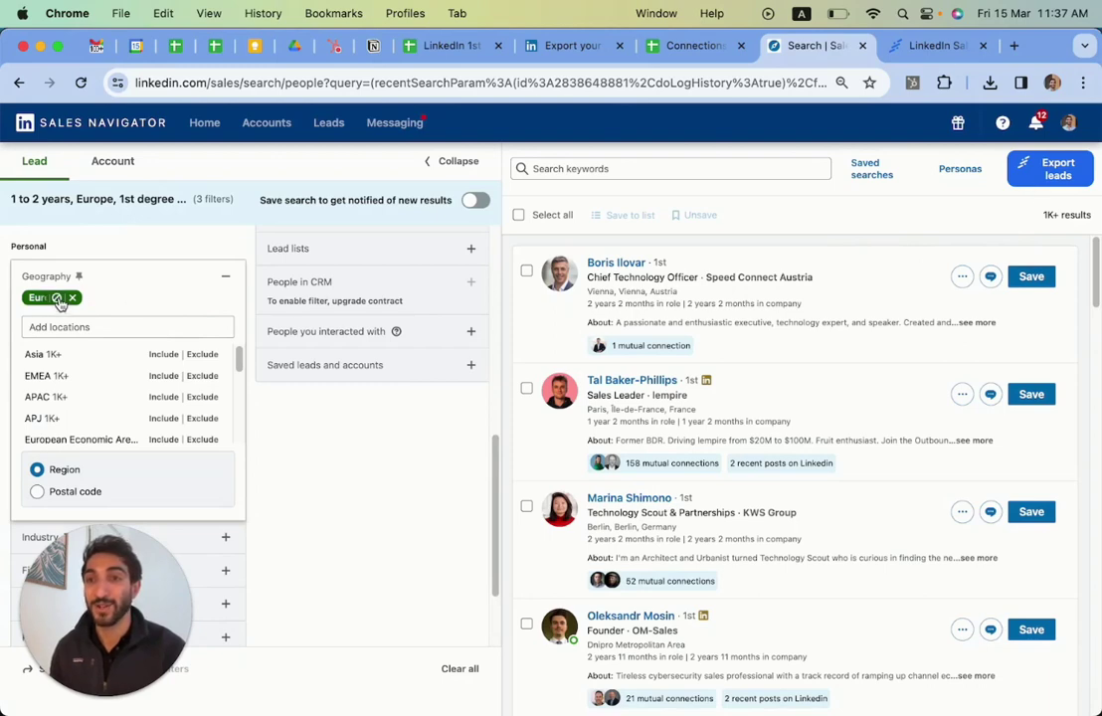
pyautogui.click(58, 299)
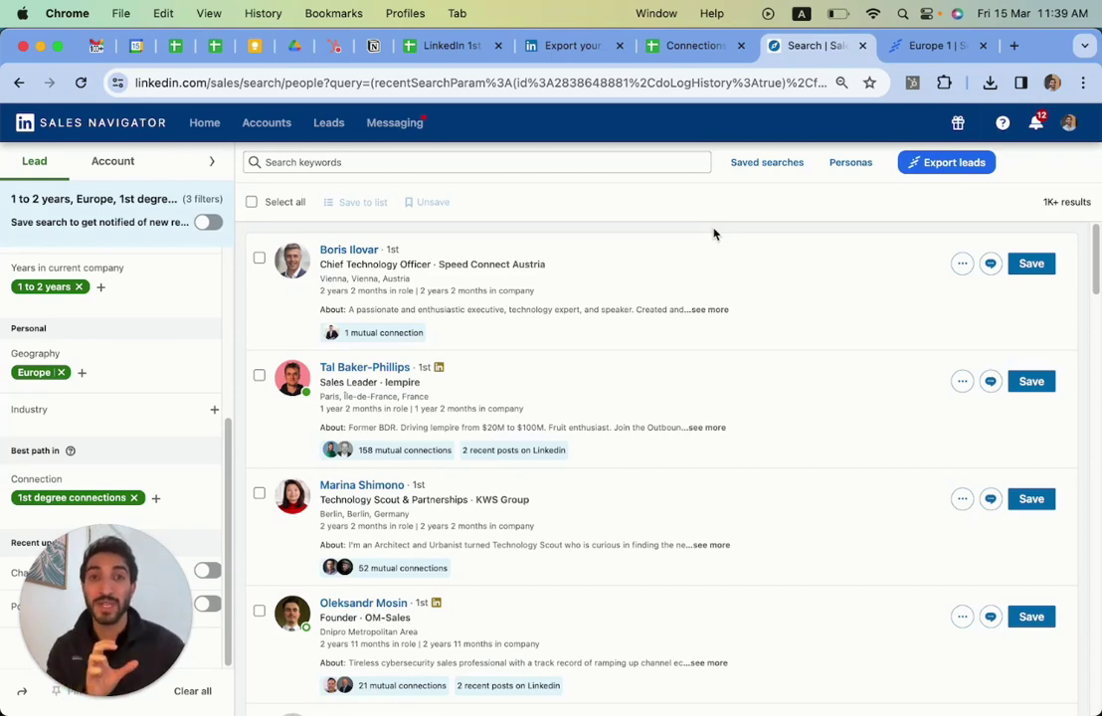
# Open Scalelist's New list n°10, showing 1,388 leads with 656 valid emails.
pyautogui.click(929, 46)
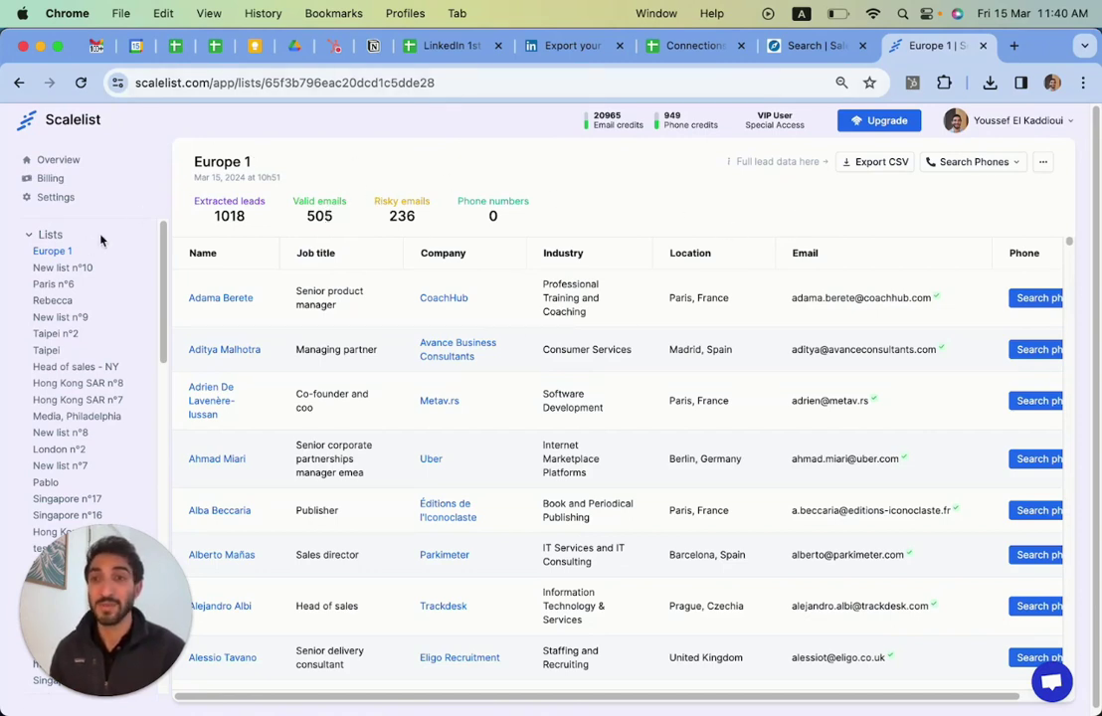
pyautogui.click(62, 267)
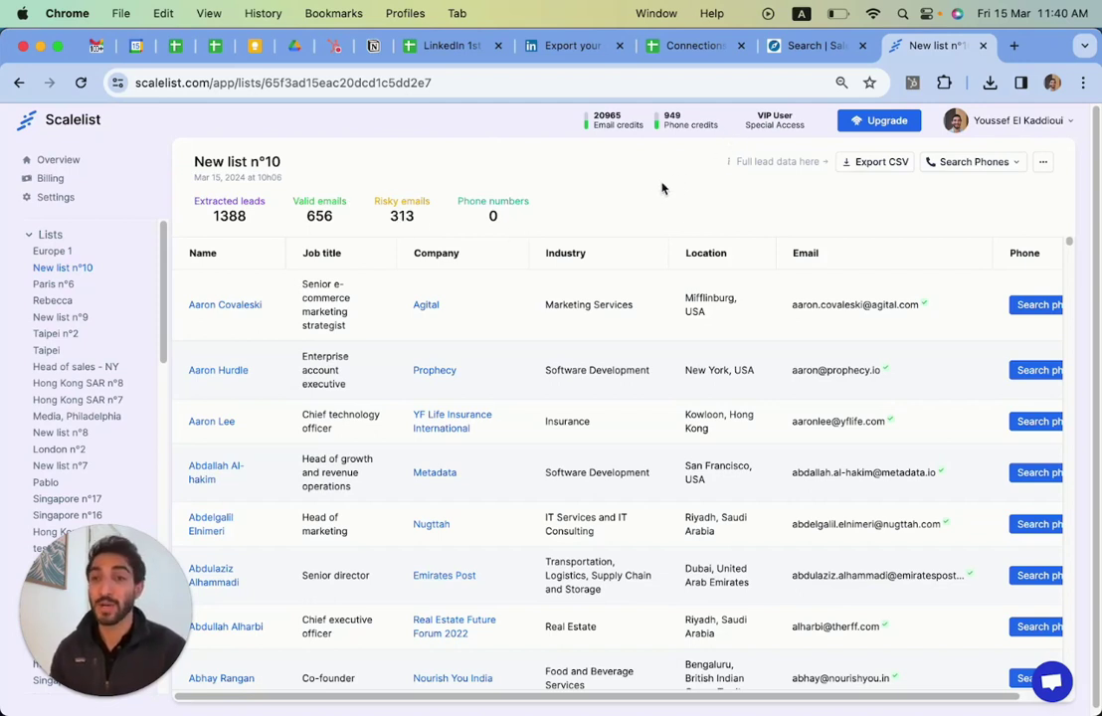
# Export all leads of New list n°10 from Scalelist as a CSV file.
pyautogui.click(872, 169)
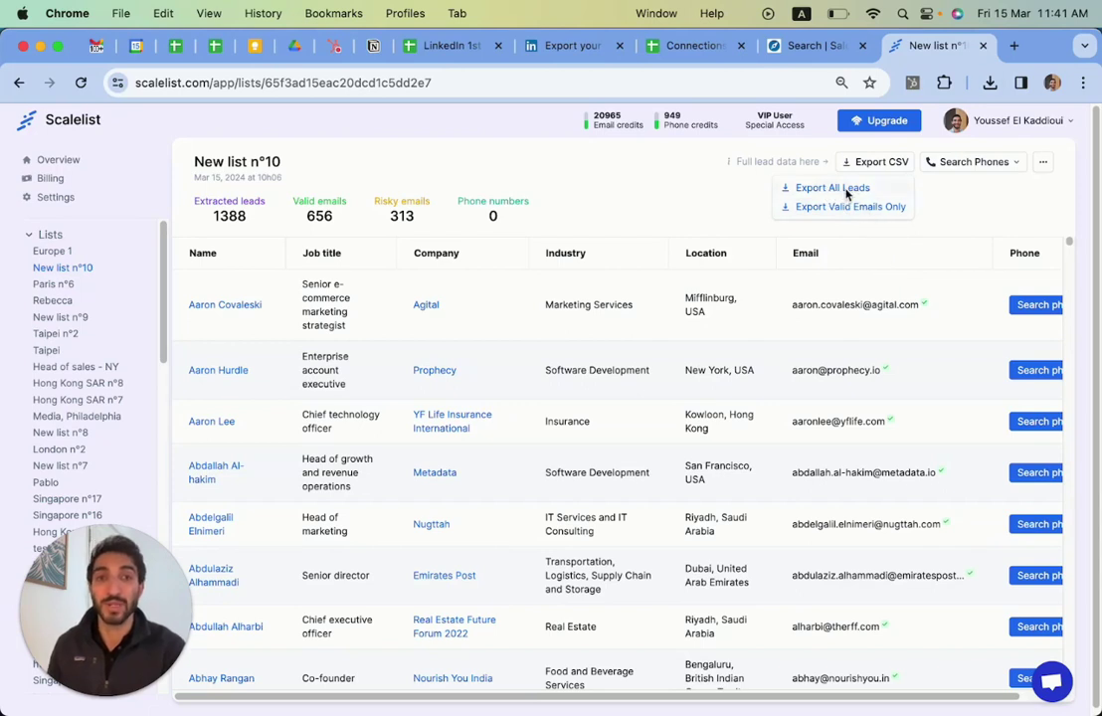
pyautogui.click(846, 189)
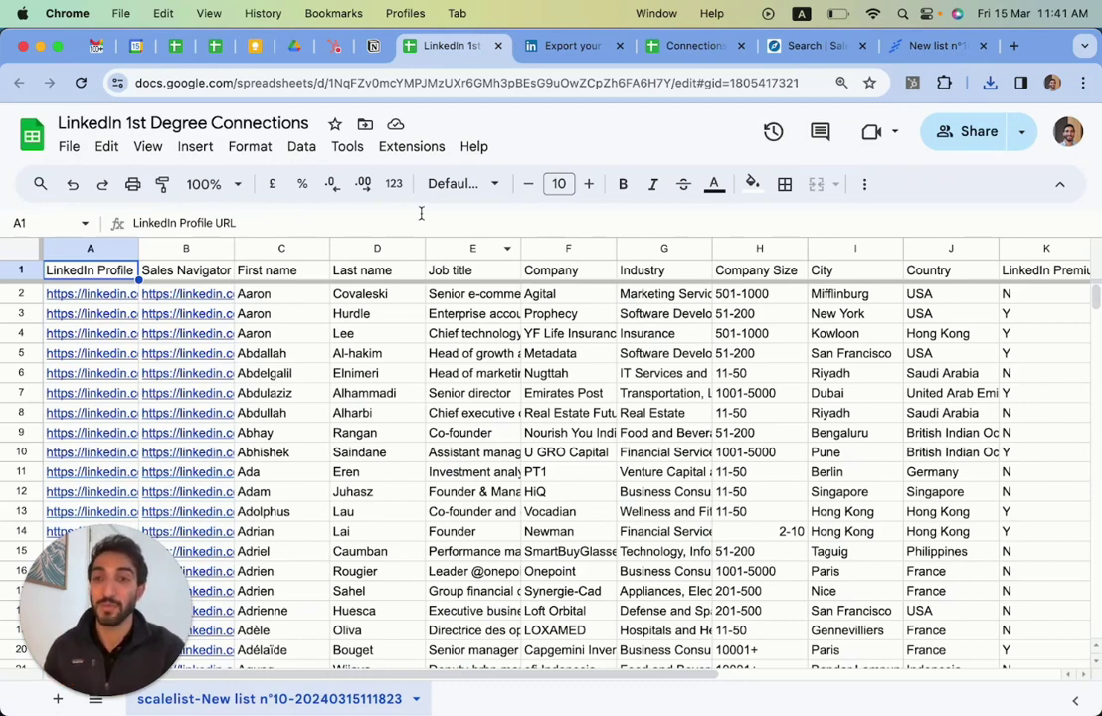
# Scroll across the imported sheet's columns, then bring up the Connections spreadsheet.
pyautogui.moveTo(381, 675); pyautogui.dragTo(572, 670)
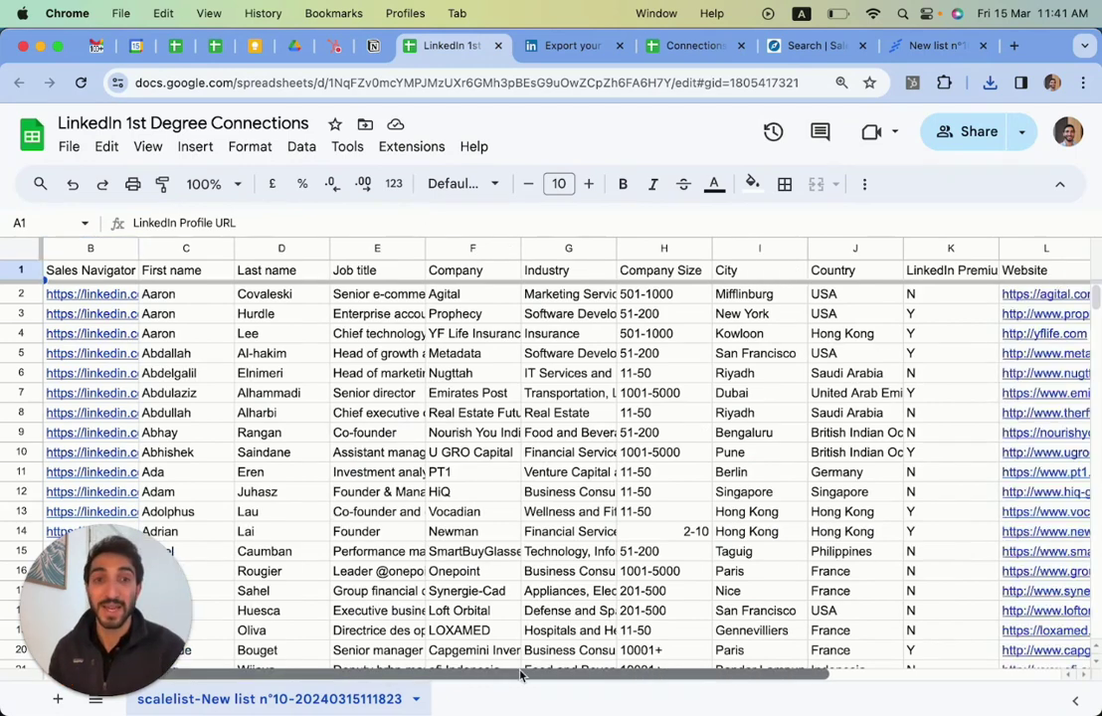
pyautogui.hscroll(-5, 573, 596)
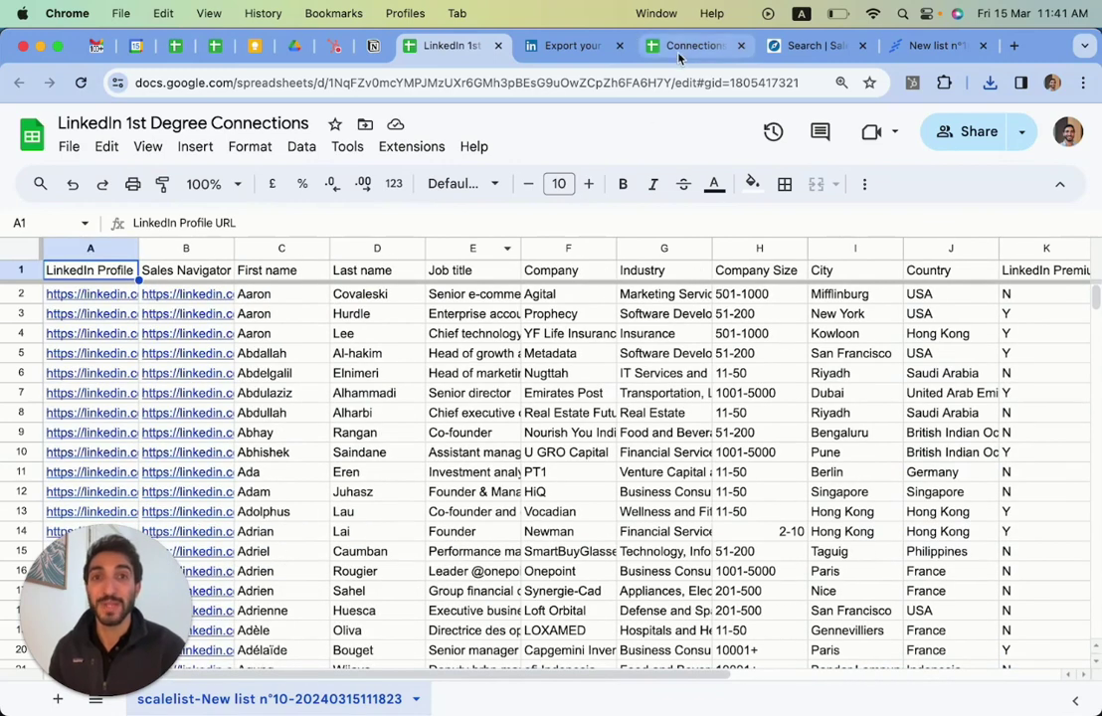
pyautogui.click(680, 47)
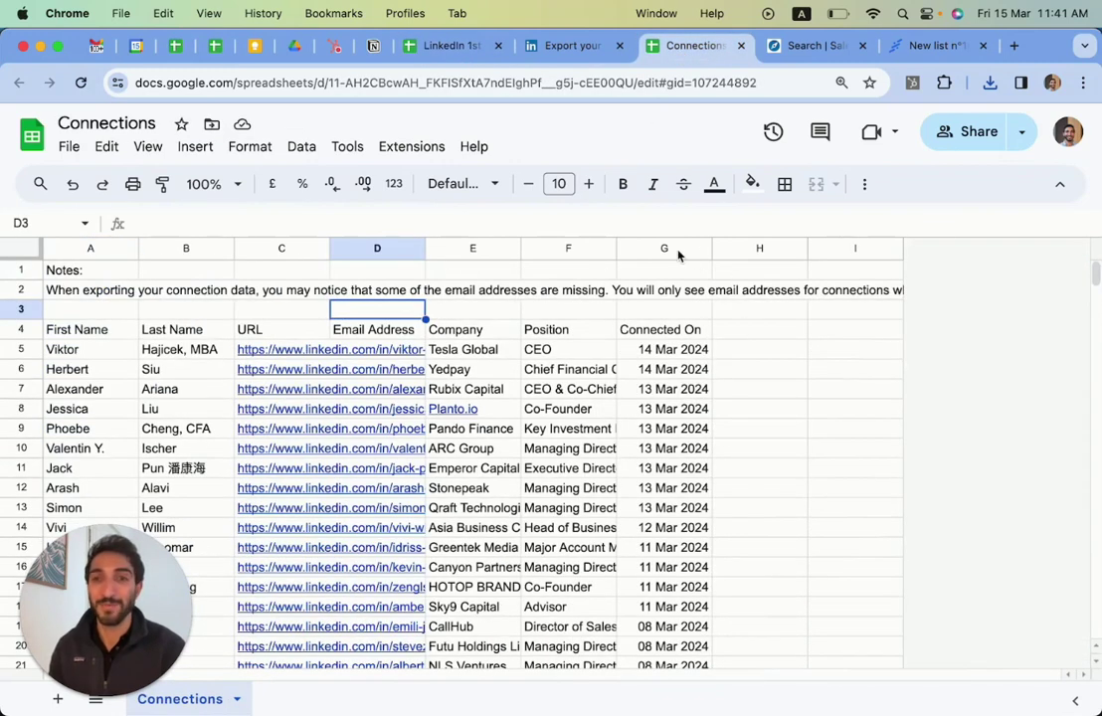